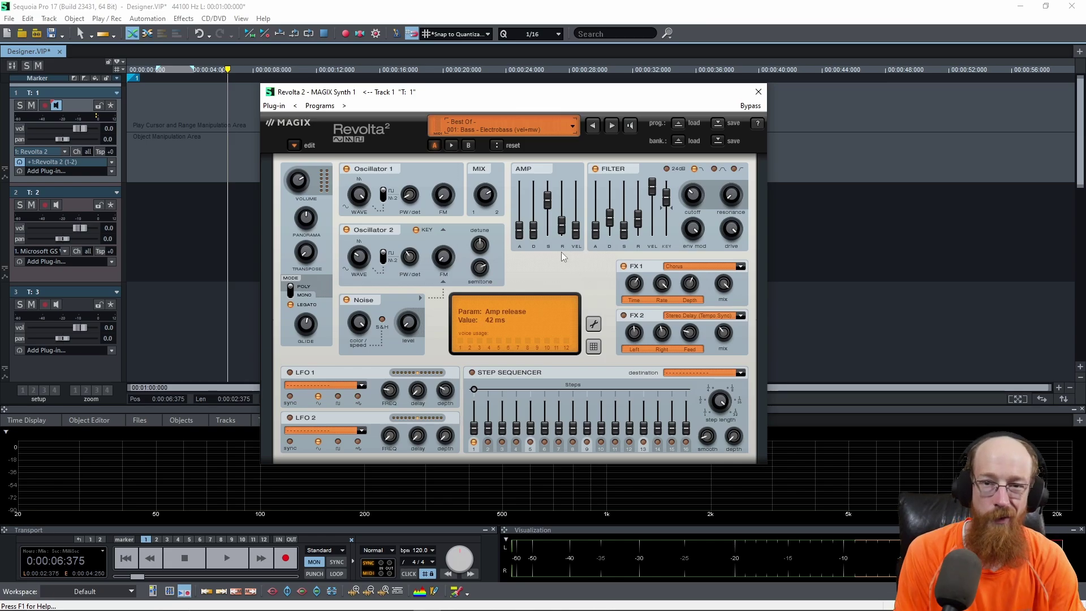
# Close the Revolta 2 window, then remove the plug-in from track 1 and confirm Delete.
pyautogui.click(757, 92)
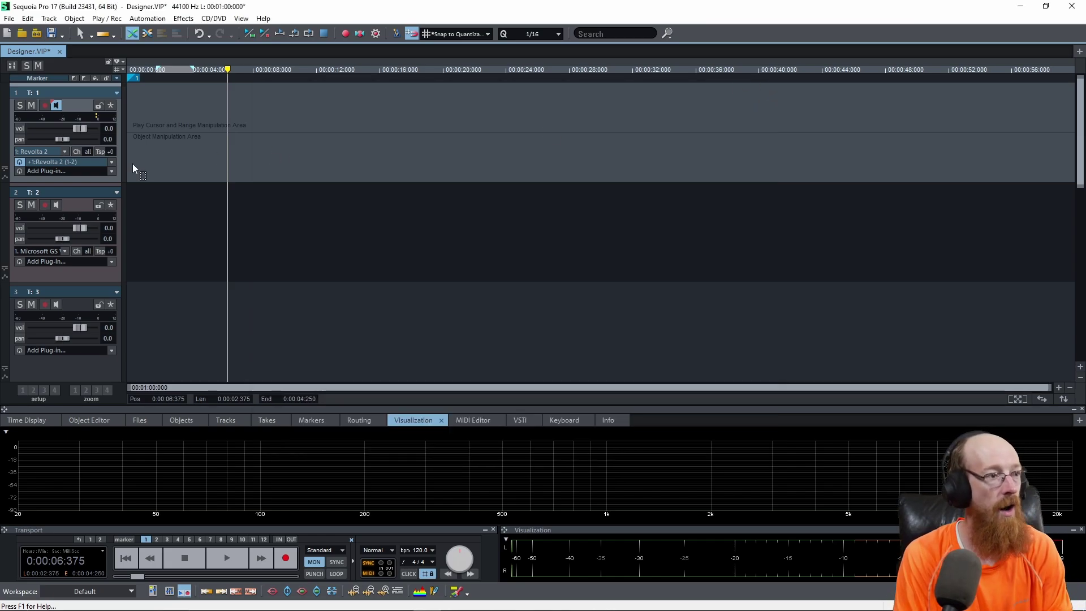
pyautogui.click(111, 161)
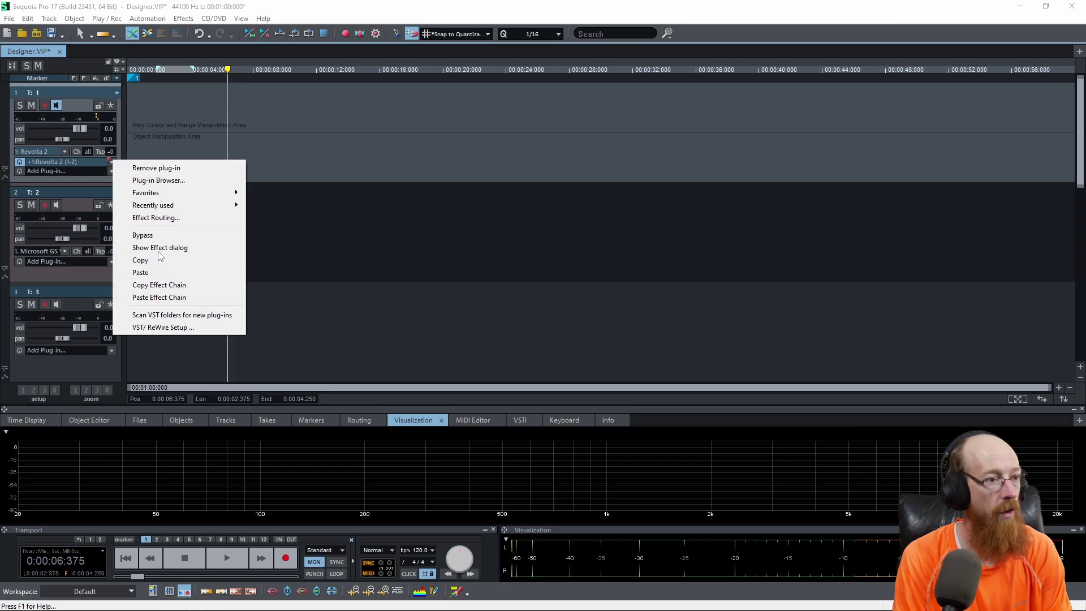
pyautogui.click(169, 168)
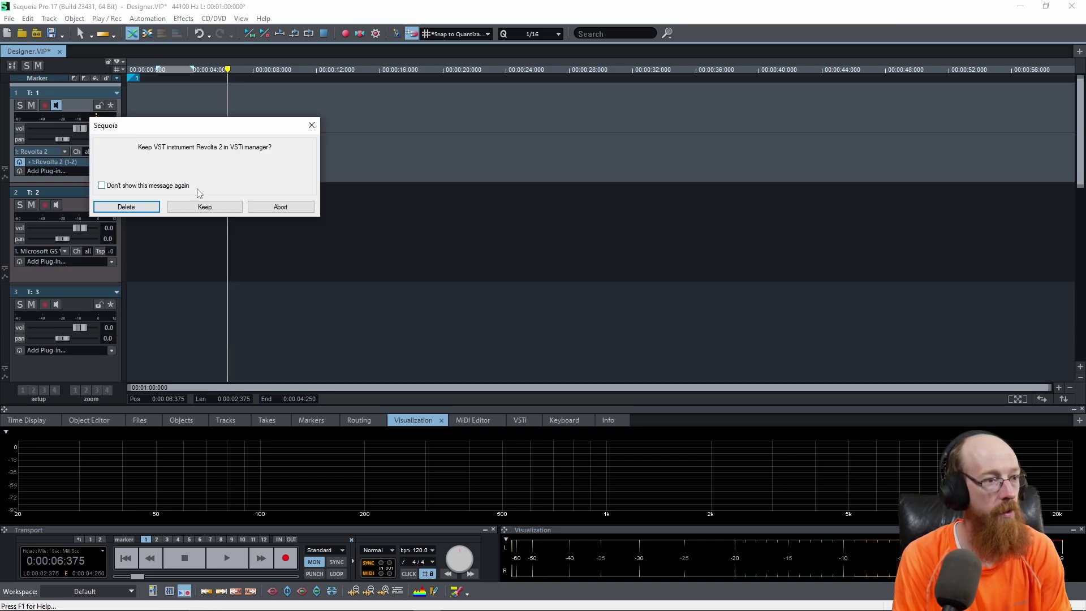
pyautogui.click(150, 207)
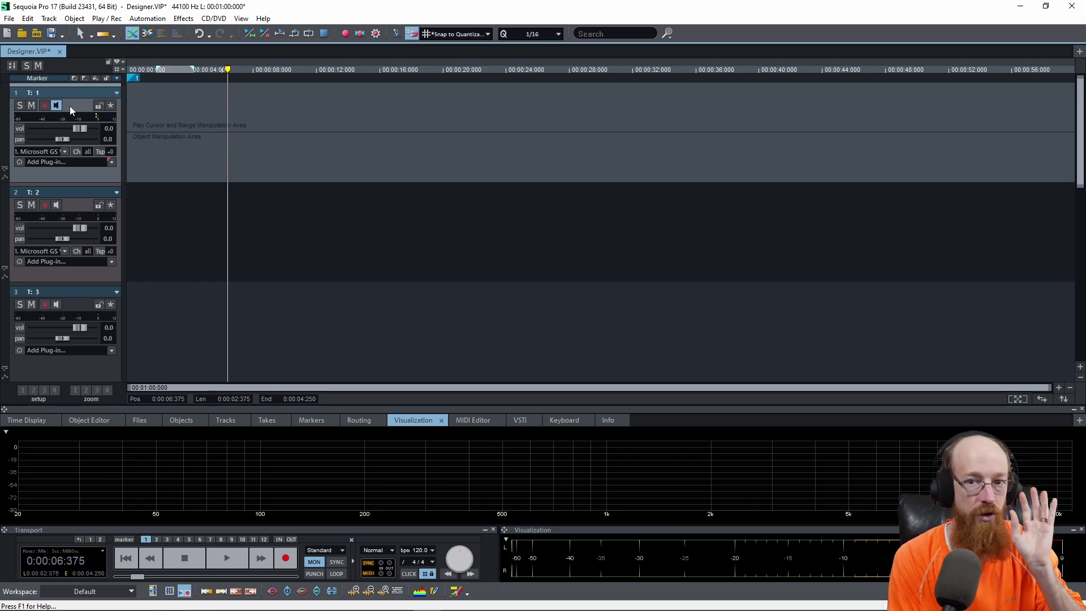
# Load Revolta 2 on track 1 via the Plug-in Browser, searching 'rev'.
pyautogui.click(51, 153)
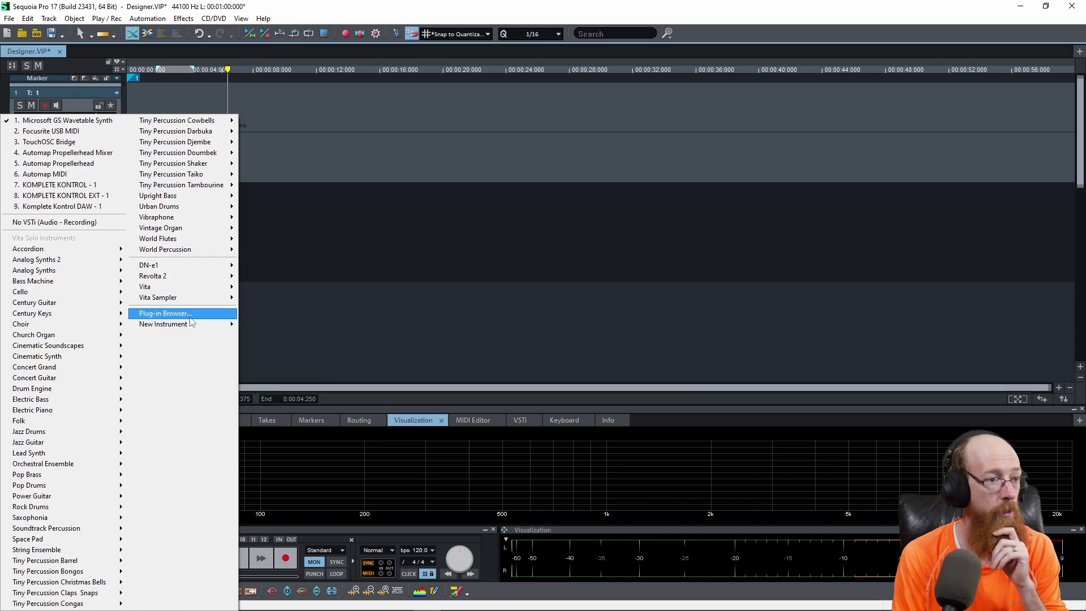
pyautogui.click(164, 313)
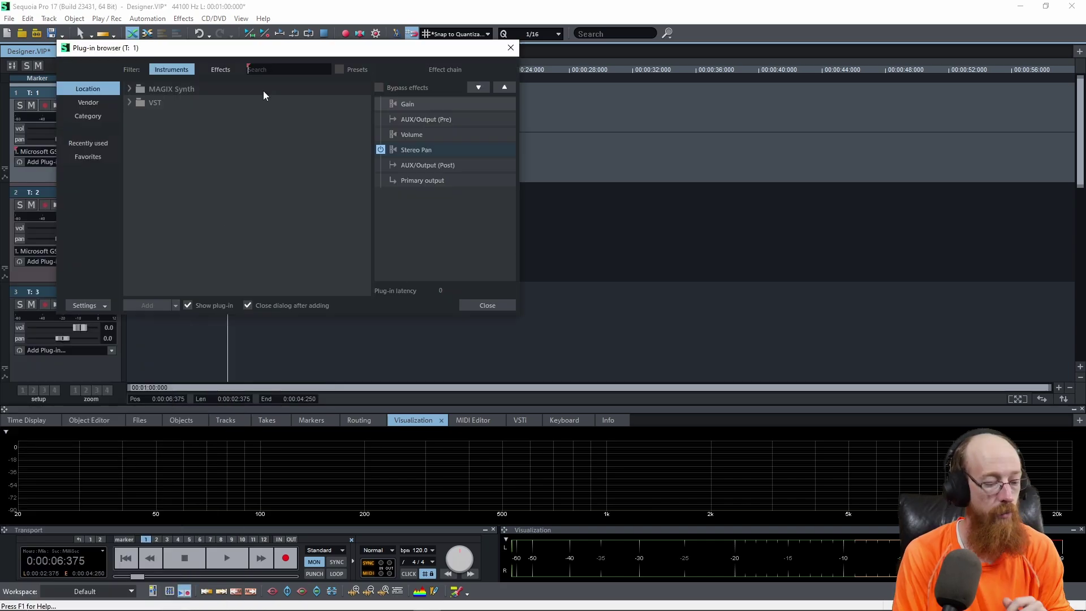
pyautogui.write('rev')
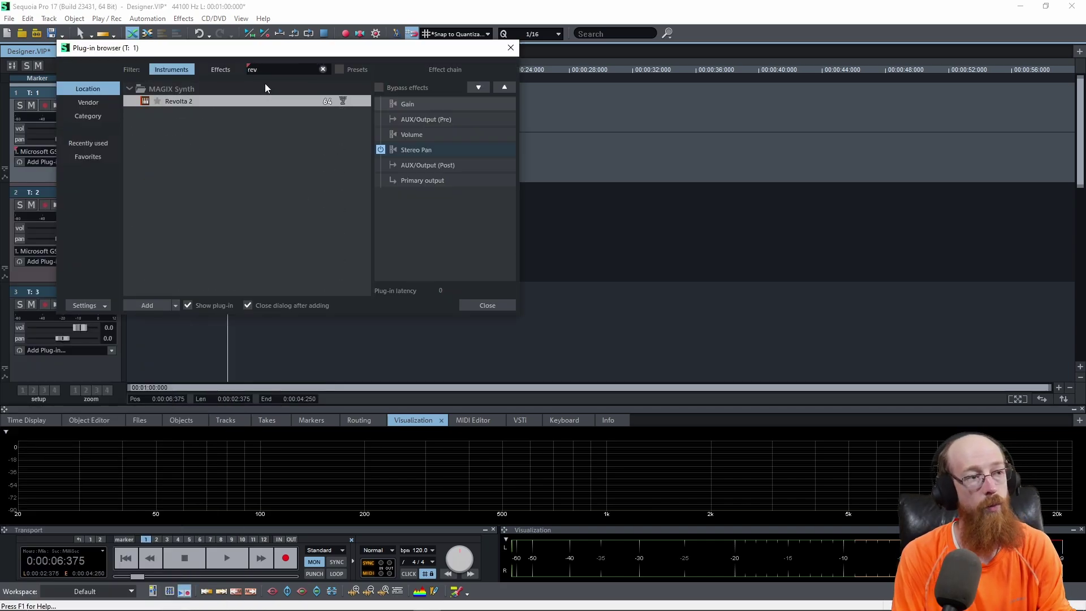
pyautogui.doubleClick(178, 103)
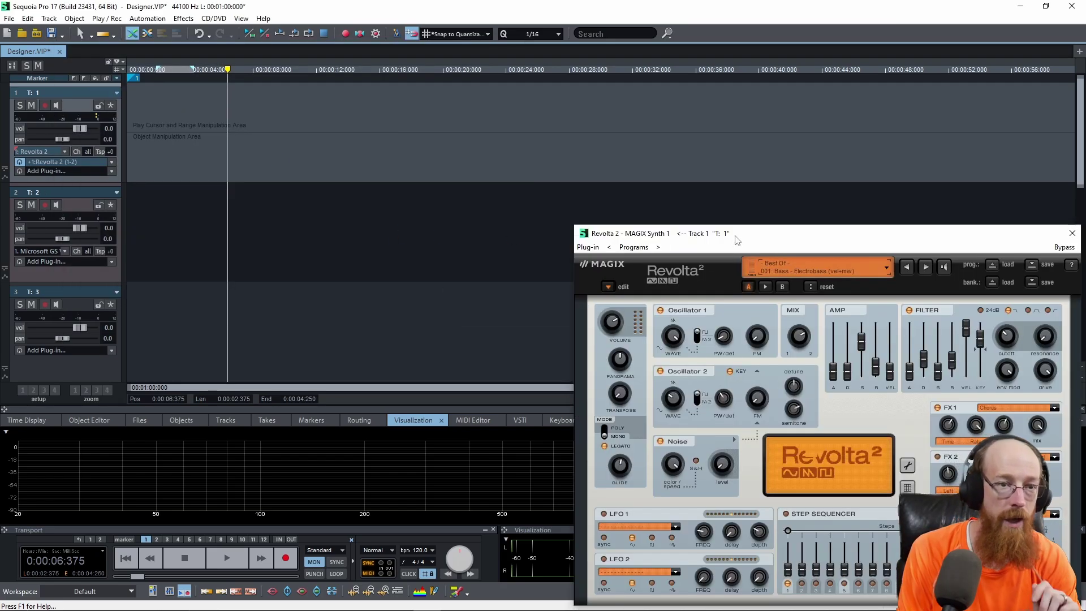
# Centre the Revolta 2 window, enable track 1 monitoring and set its volume to -16.4 dB.
pyautogui.moveTo(737, 240); pyautogui.dragTo(422, 105)
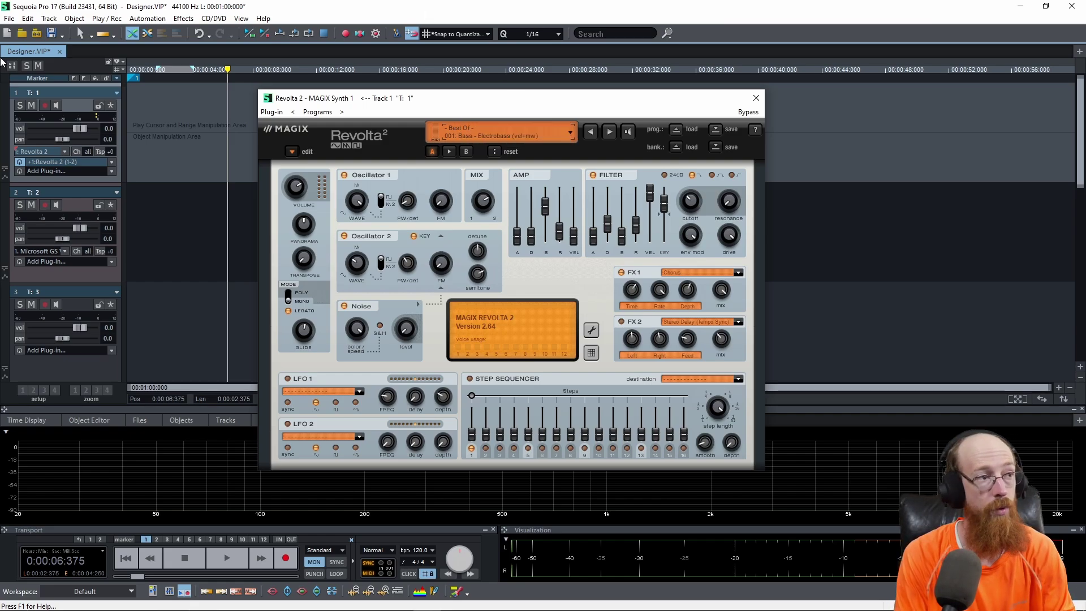
pyautogui.click(60, 105)
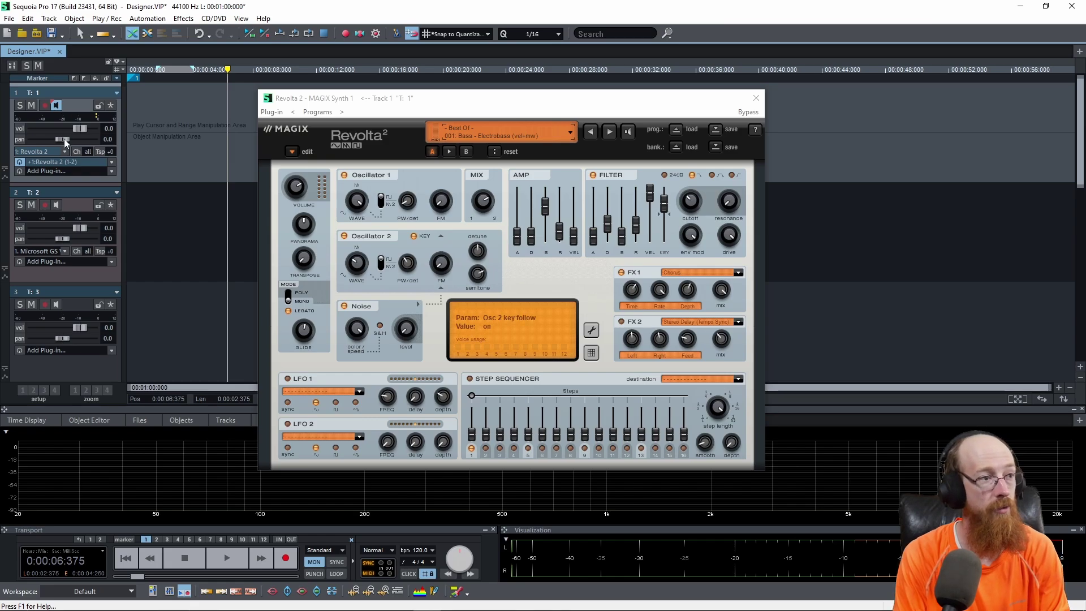
pyautogui.moveTo(78, 132); pyautogui.dragTo(64, 131)
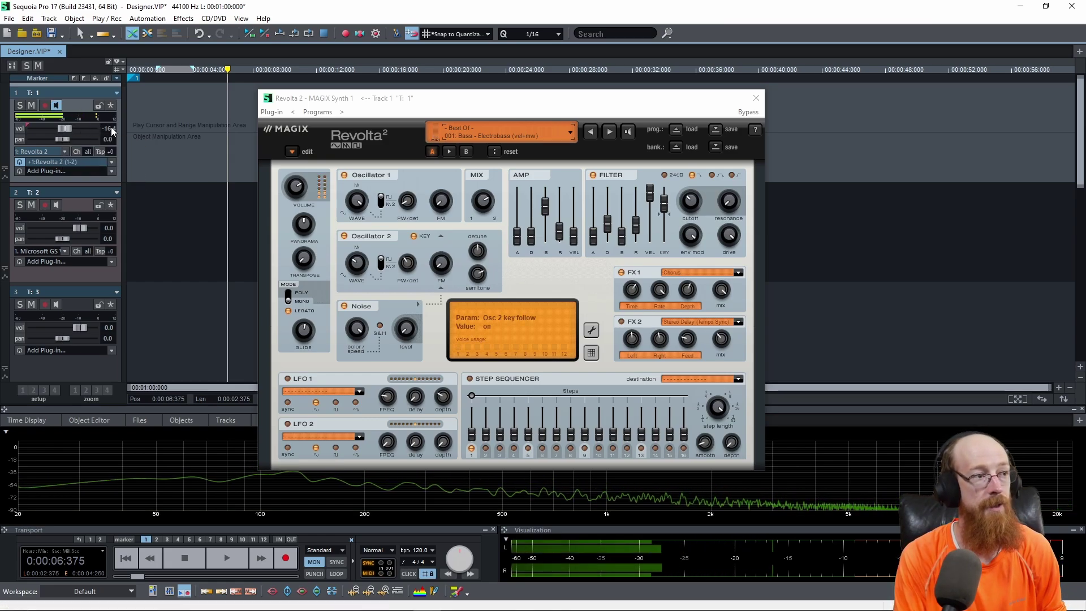
pyautogui.moveTo(113, 130)
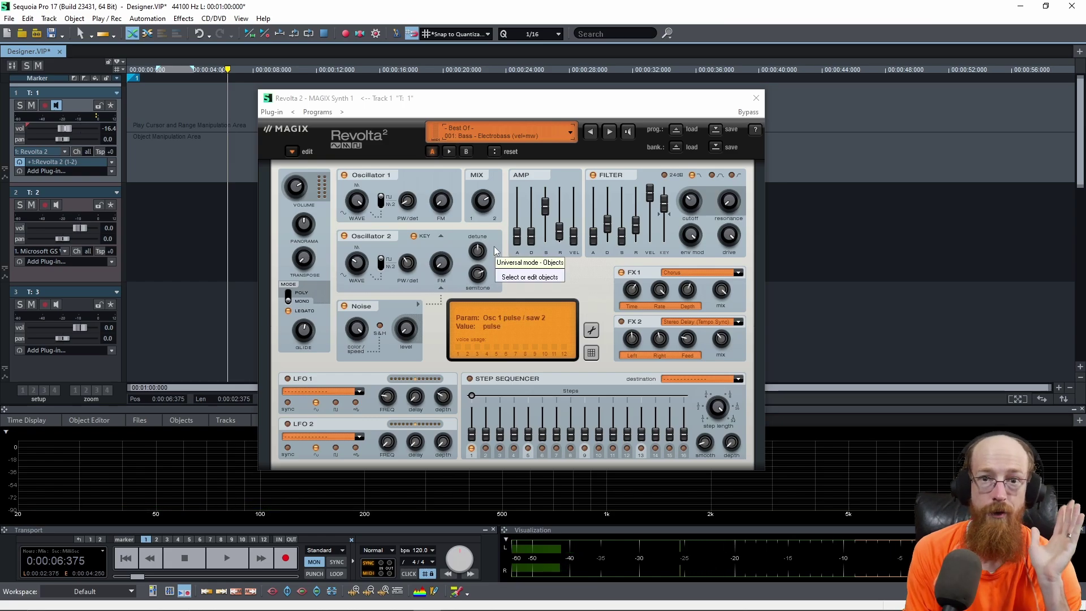
# Show Revolta's preset options, reset track 1 volume to 0.0 dB, and raise pitch range to 19.
pyautogui.click(592, 330)
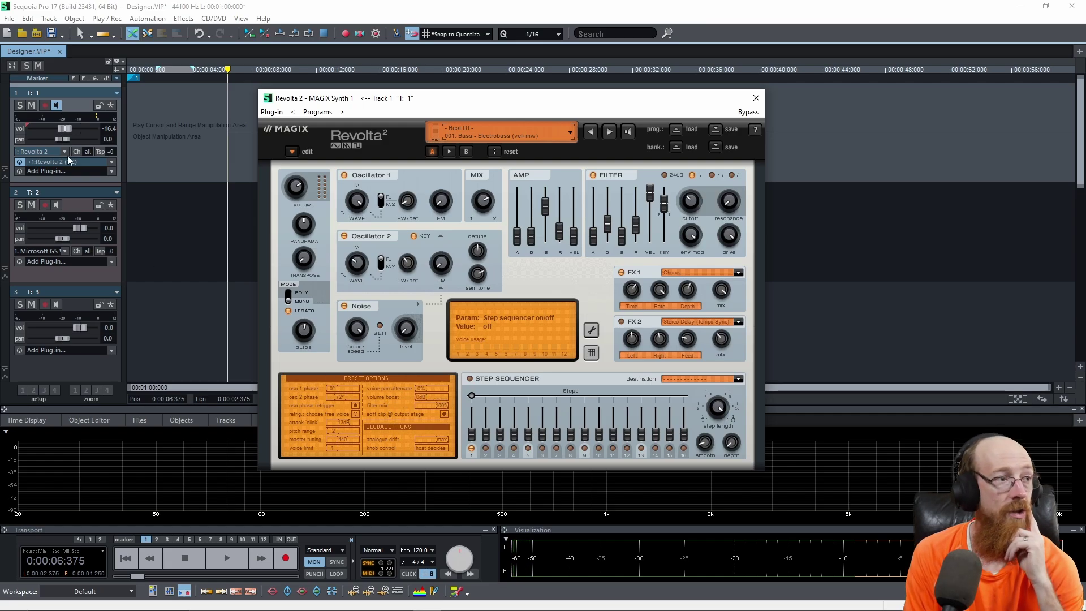
pyautogui.doubleClick(61, 129)
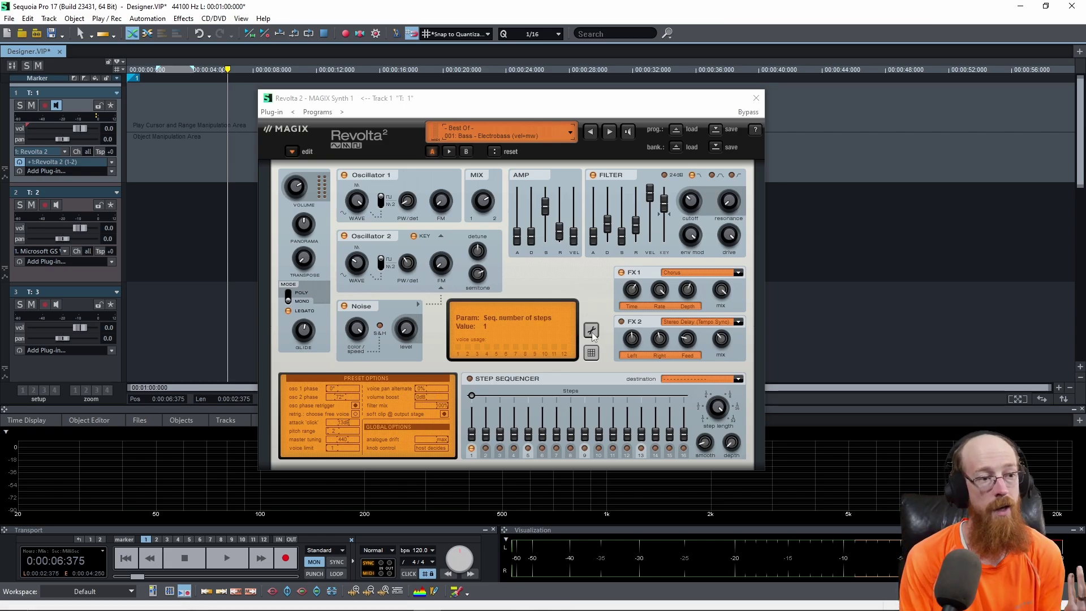
pyautogui.moveTo(545, 101); pyautogui.dragTo(801, 117)
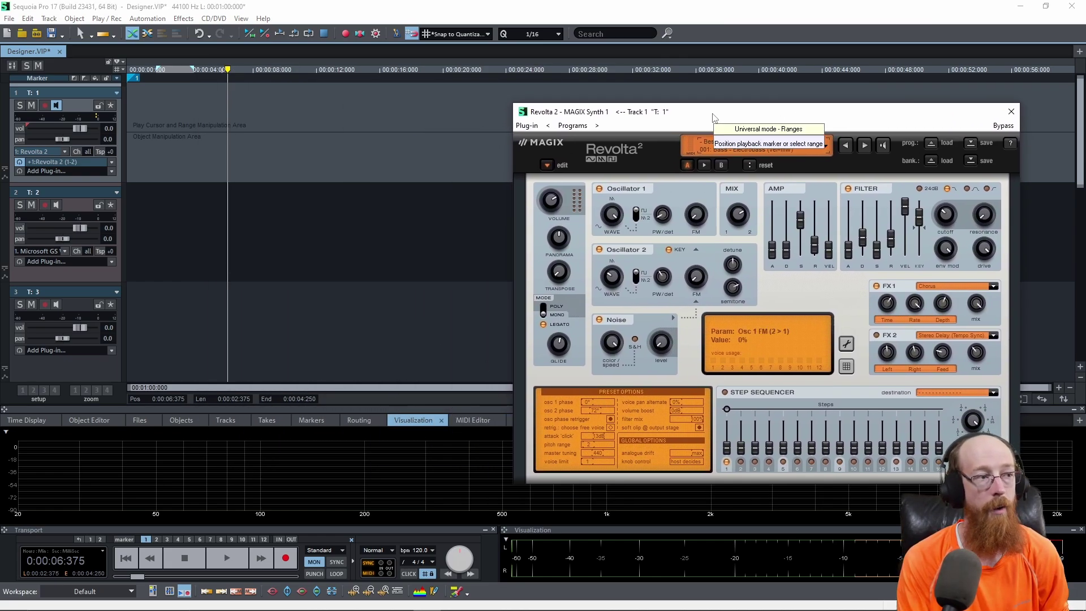
pyautogui.moveTo(714, 118); pyautogui.dragTo(214, 35)
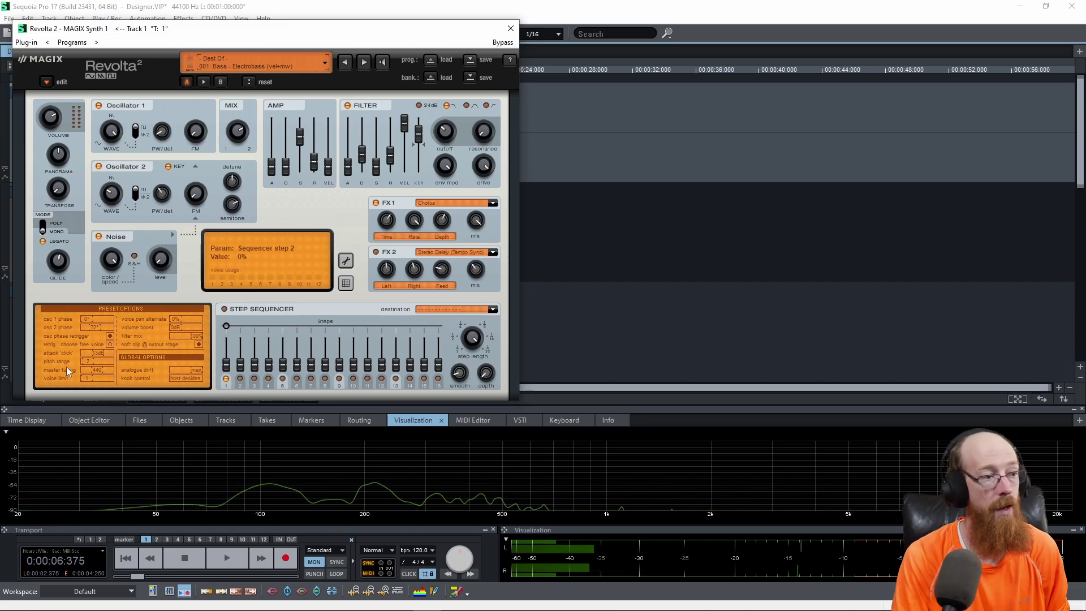
pyautogui.moveTo(83, 364); pyautogui.dragTo(103, 364)
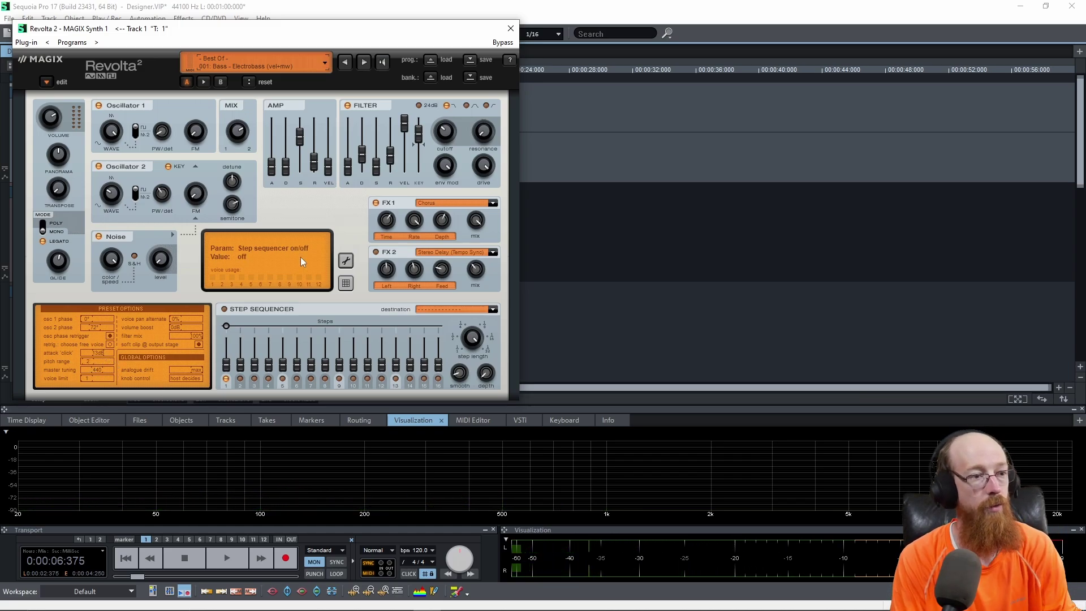
# Hide the preset options, browse and dismiss the program list, and switch off Oscillator 2.
pyautogui.click(346, 261)
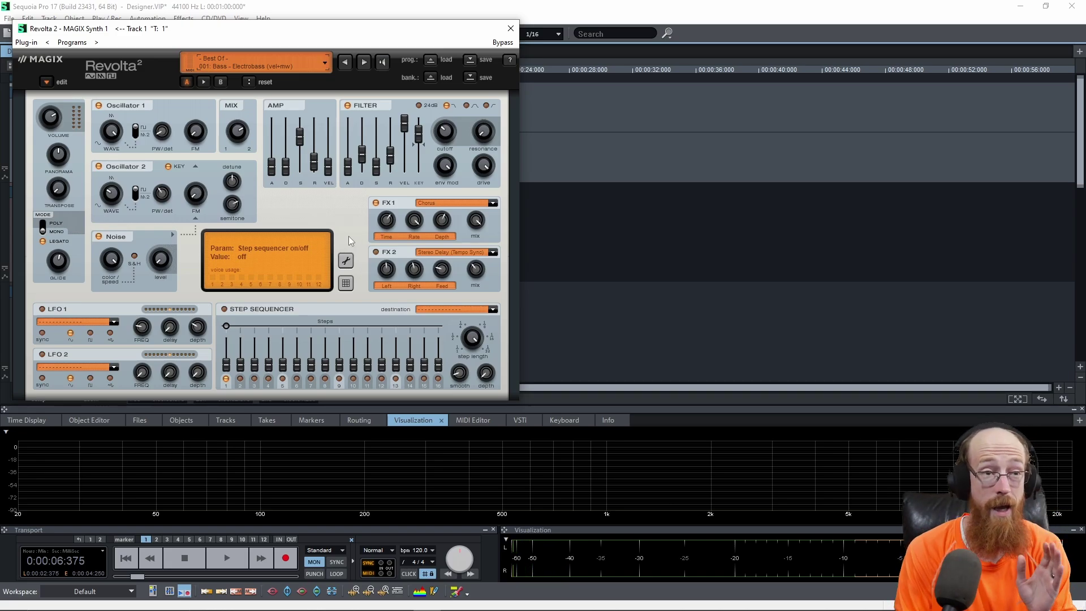
pyautogui.click(250, 67)
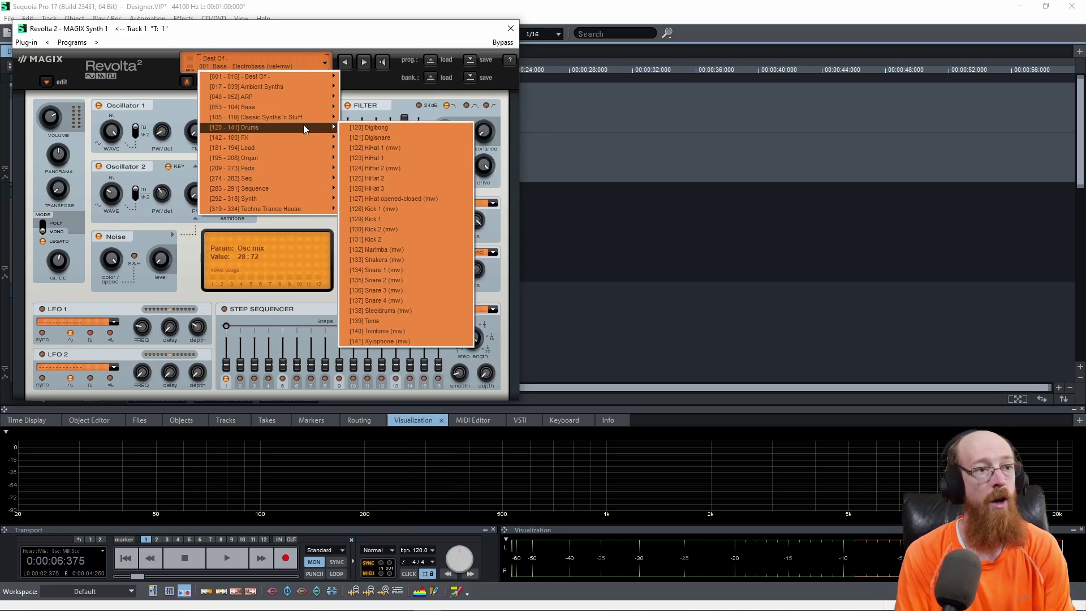
pyautogui.click(349, 32)
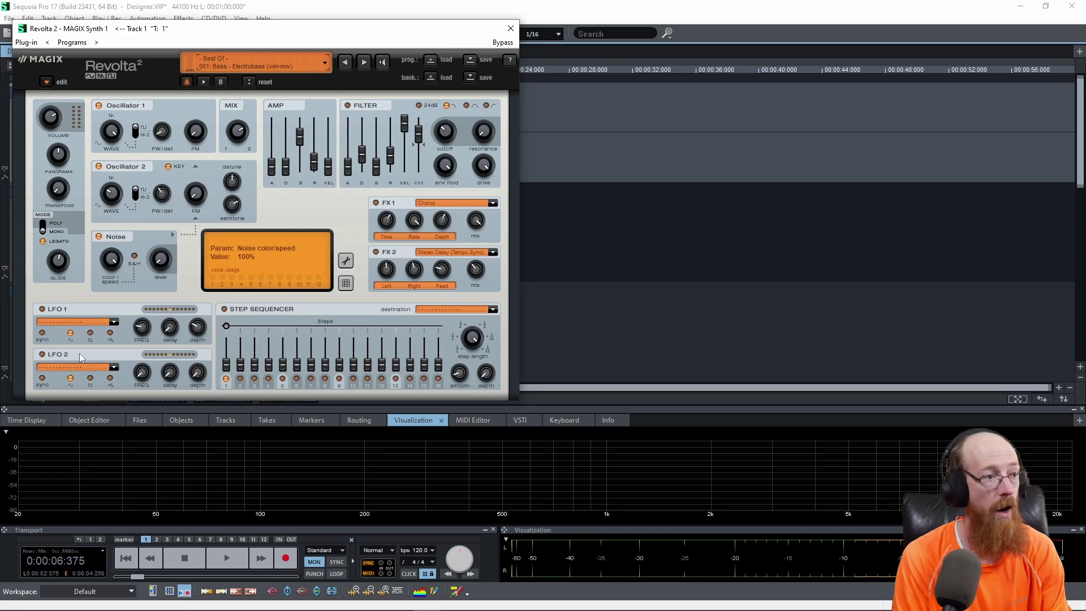
pyautogui.click(98, 166)
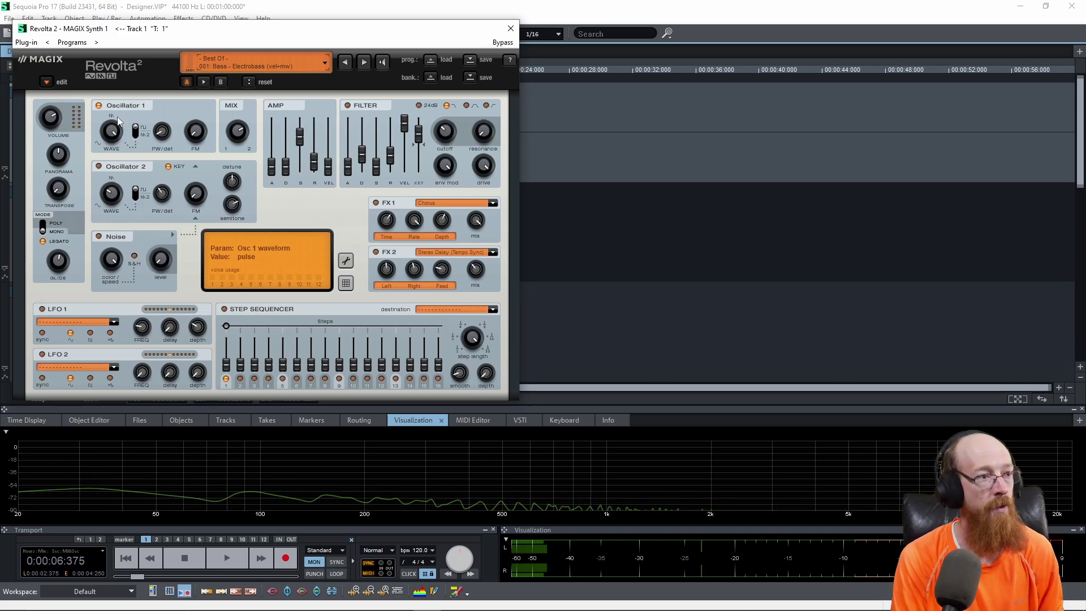
# Set Oscillator 1's waveform to sine and bring the transpose back to 0.
pyautogui.scroll(-2, 111, 146)
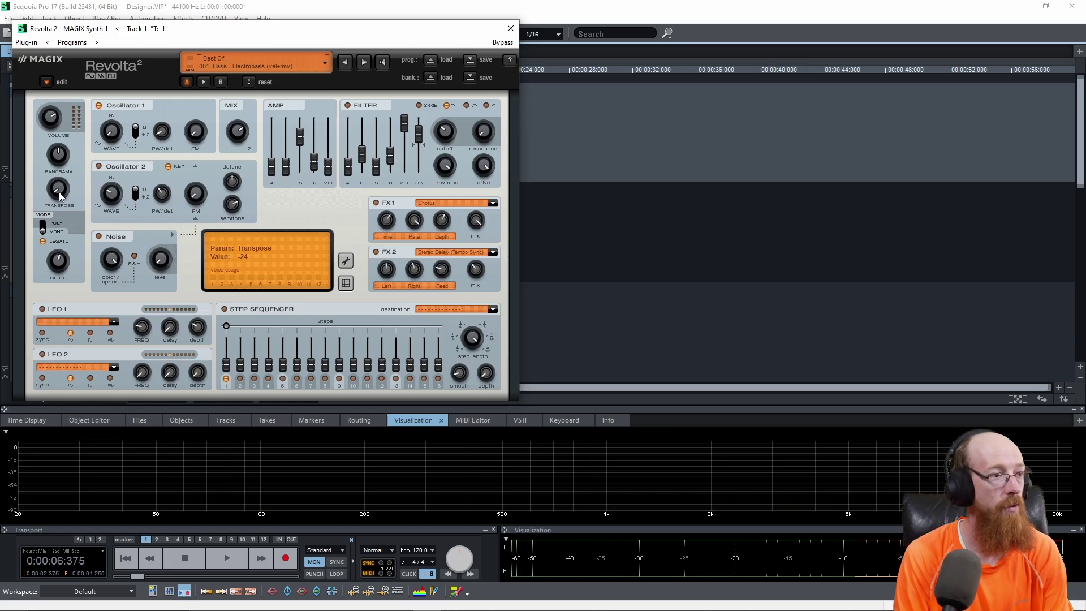
pyautogui.moveTo(58, 164); pyautogui.dragTo(64, 142)
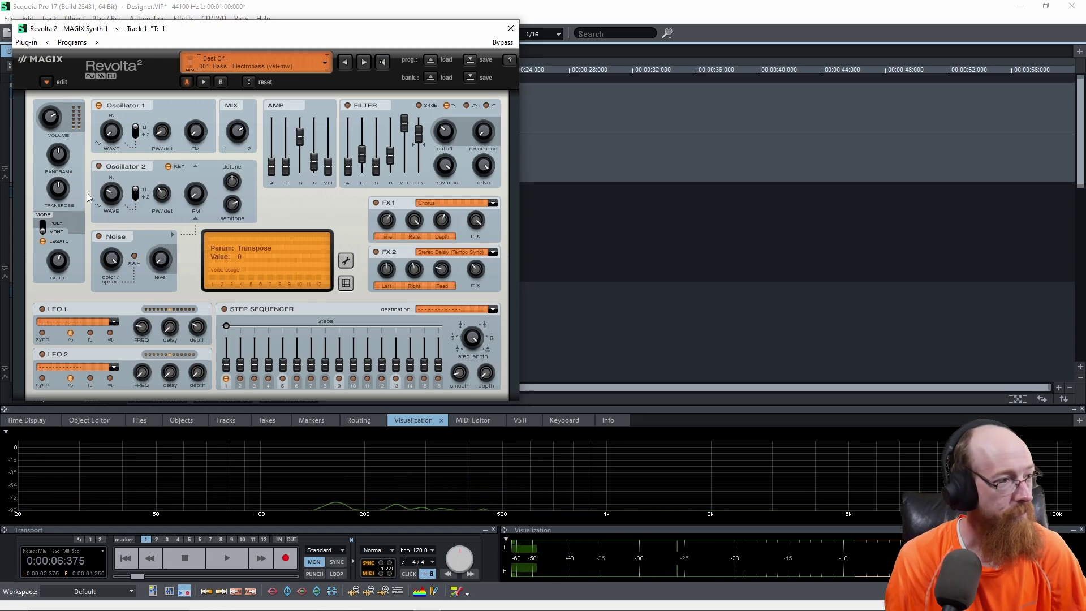
pyautogui.click(57, 229)
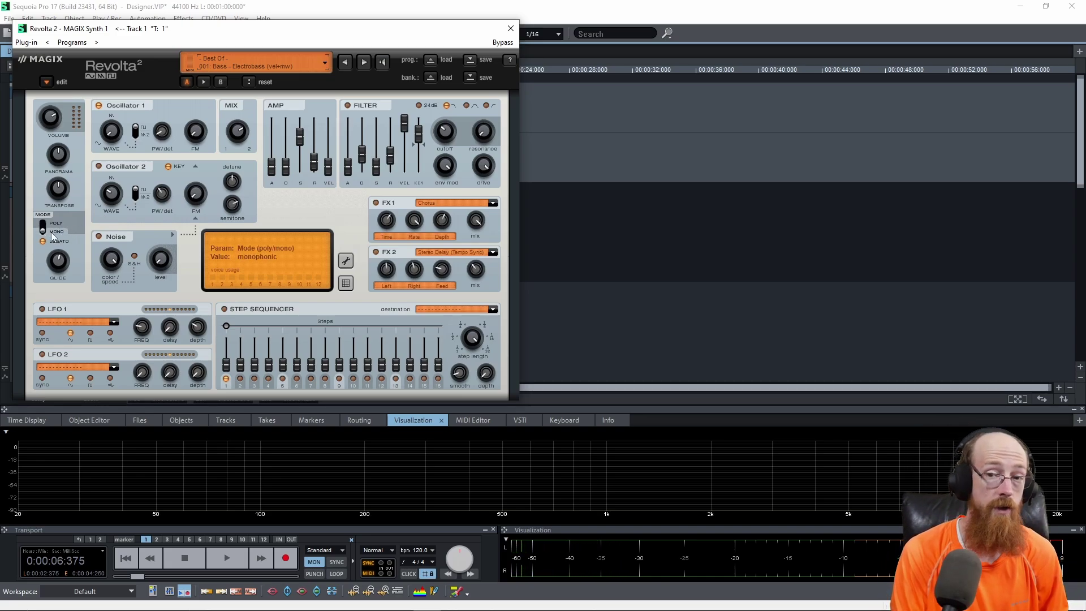
pyautogui.moveTo(67, 262)
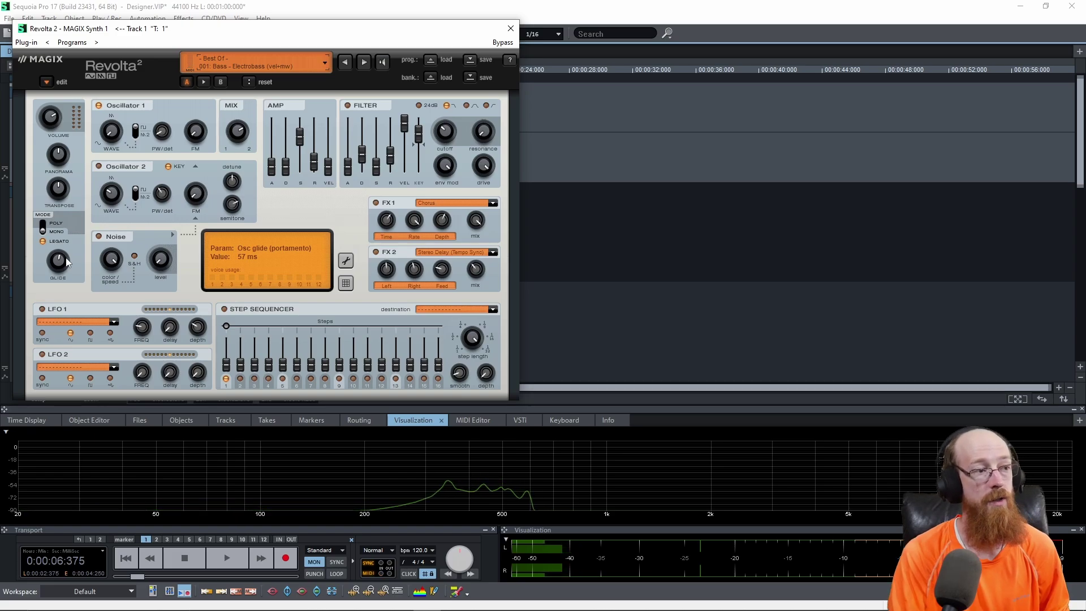
pyautogui.click(43, 229)
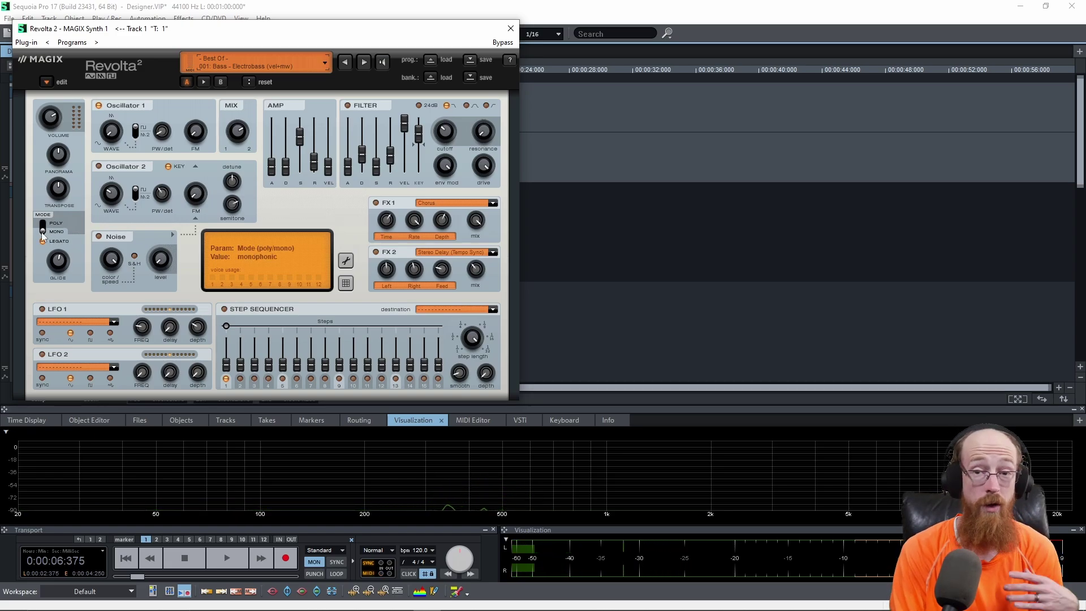
pyautogui.click(42, 230)
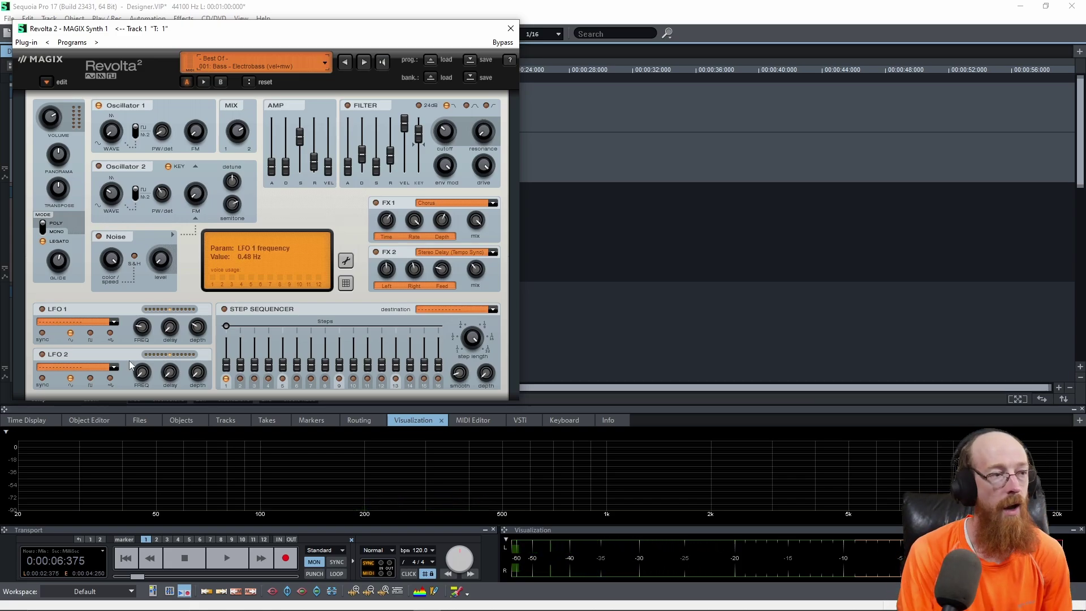
# Switch off Revolta 2's second oscillator.
pyautogui.moveTo(175, 174)
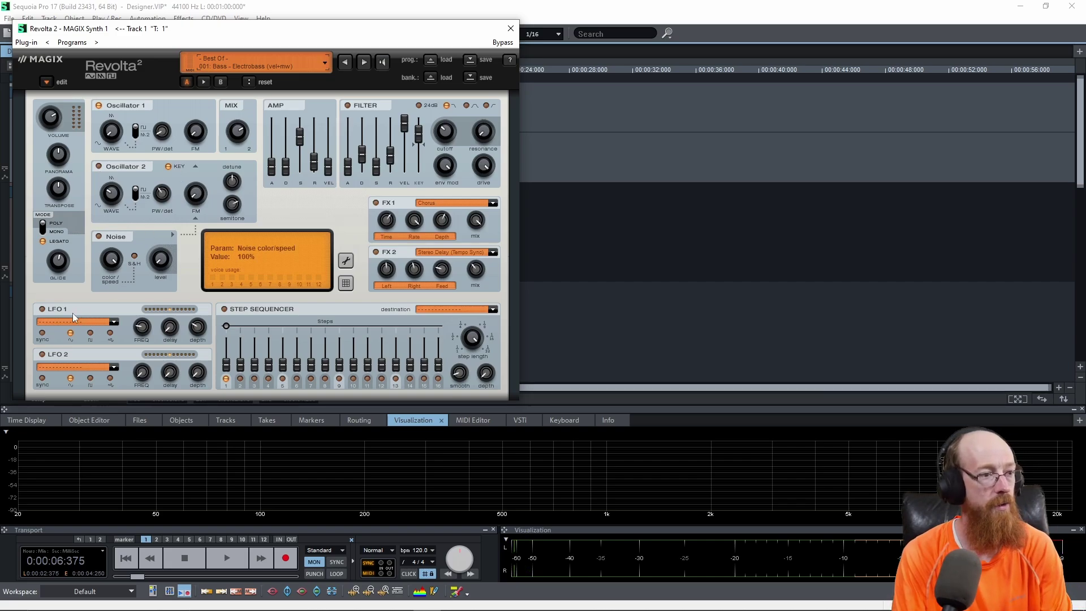
pyautogui.moveTo(142, 320)
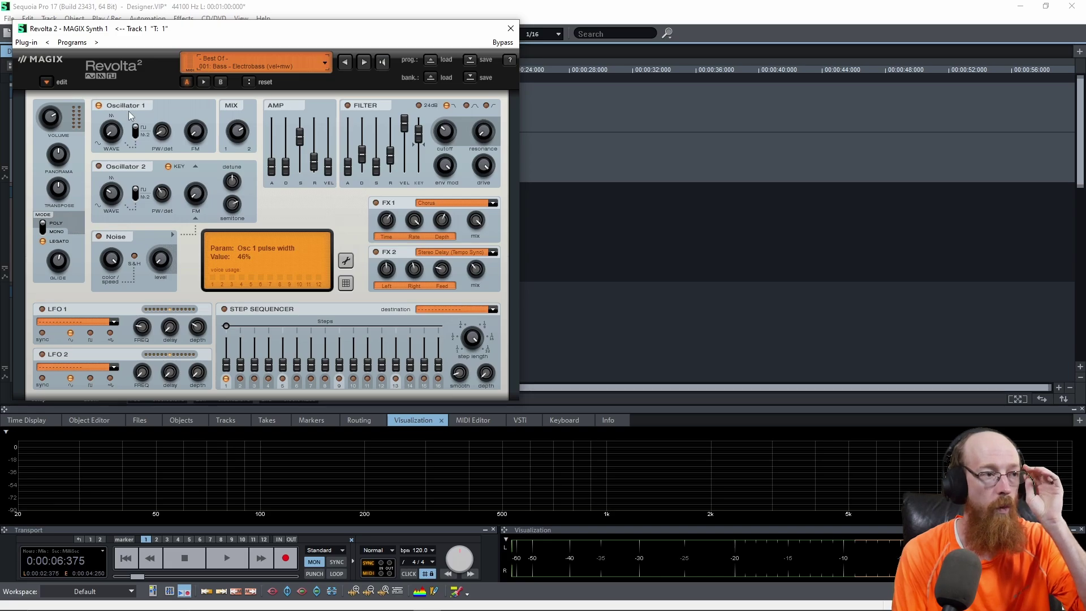
pyautogui.moveTo(137, 260)
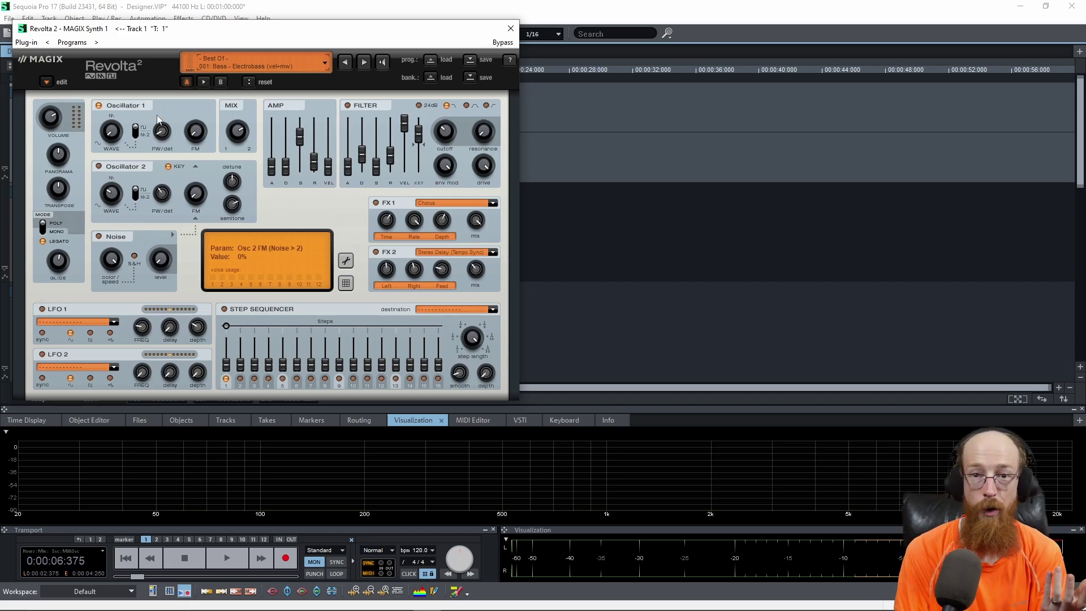
pyautogui.click(100, 166)
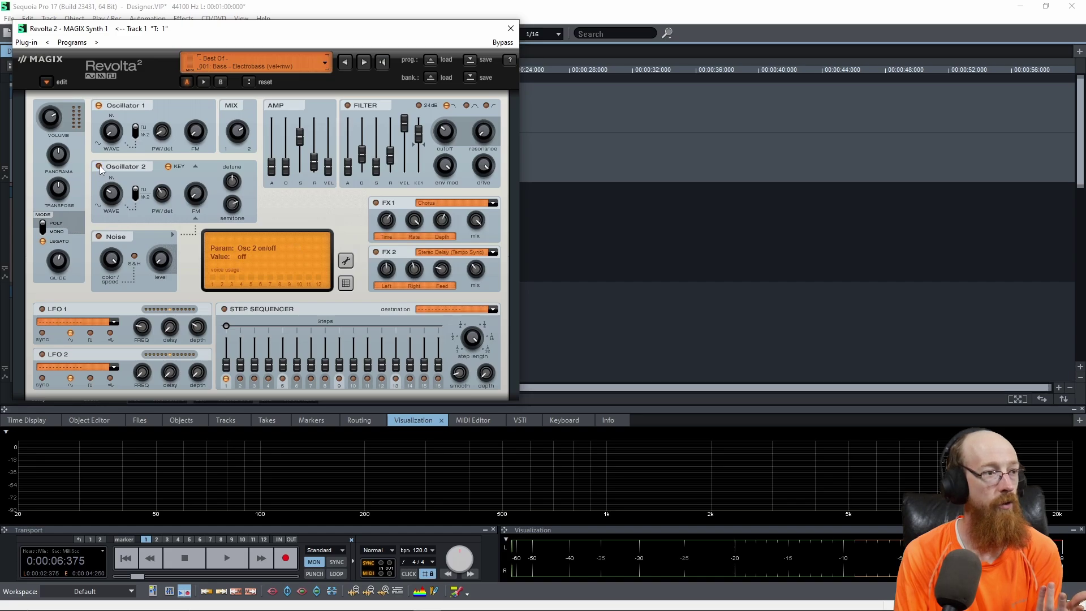
# Set Oscillator 1's waveform to saw 2, adjusting its pulse width along the way.
pyautogui.moveTo(114, 139); pyautogui.dragTo(114, 83)
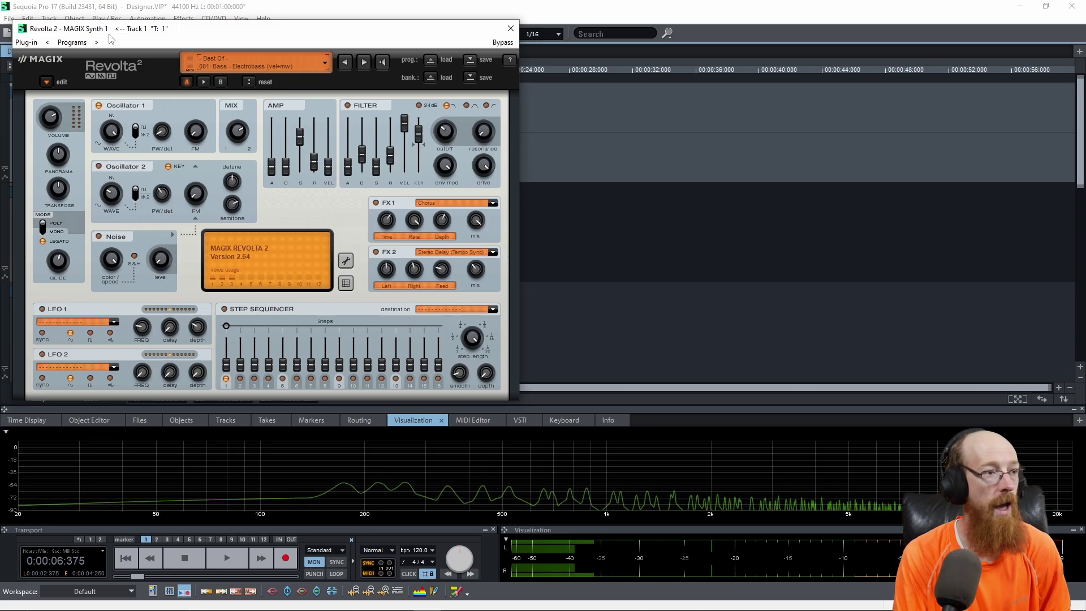
pyautogui.moveTo(158, 135)
pyautogui.mouseDown()
pyautogui.moveTo(167, 131)
pyautogui.moveTo(165, 146)
pyautogui.mouseUp()
pyautogui.click(170, 196)
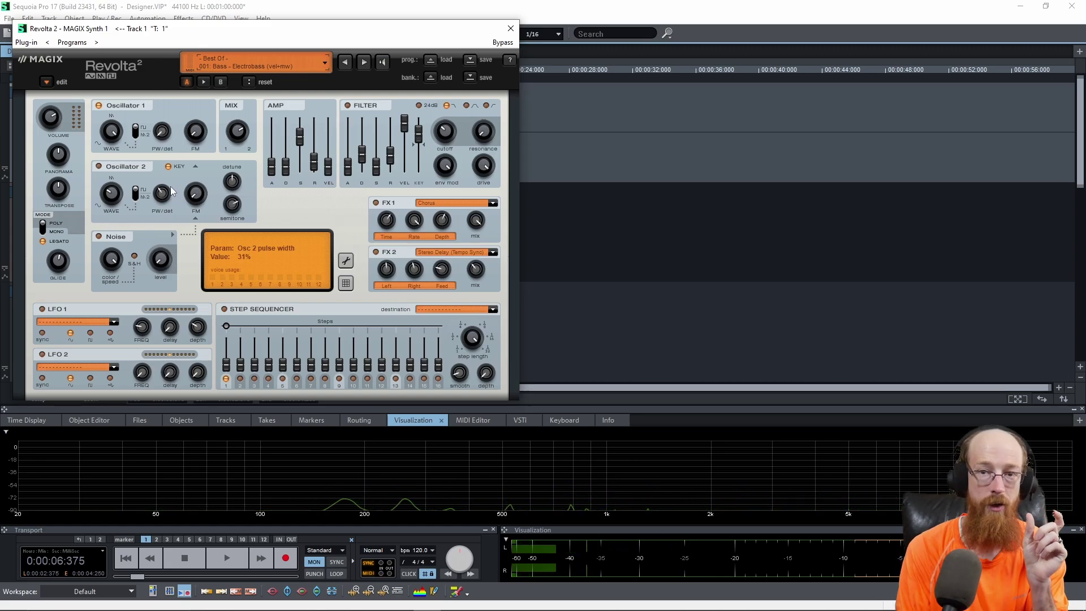
pyautogui.click(122, 133)
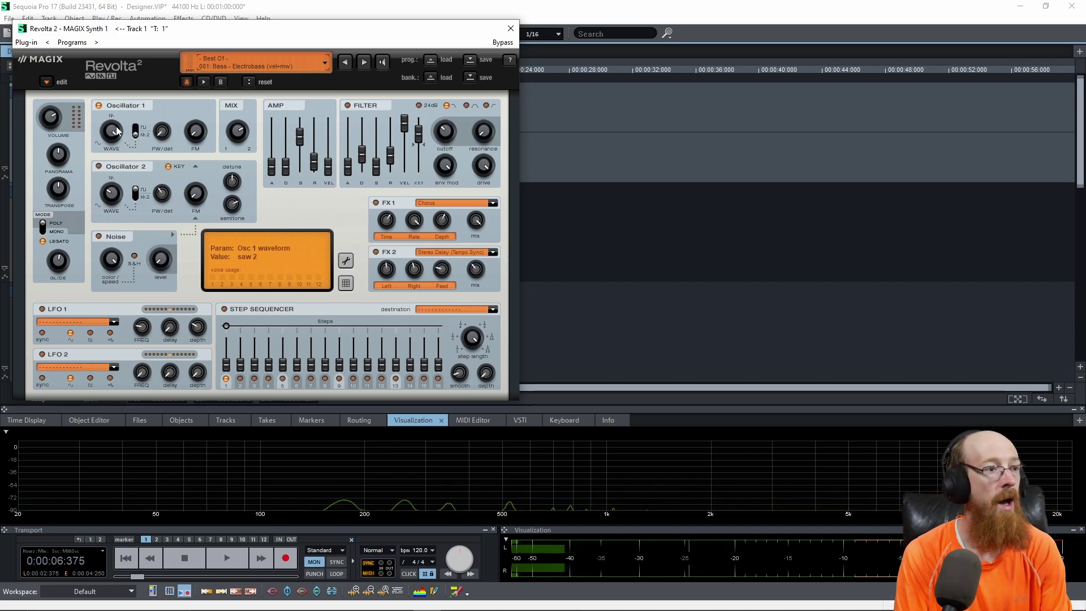
# Lower Revolta 2's VOLUME knob to 60%, then to 53% after toggling Preset Options.
pyautogui.moveTo(195, 129)
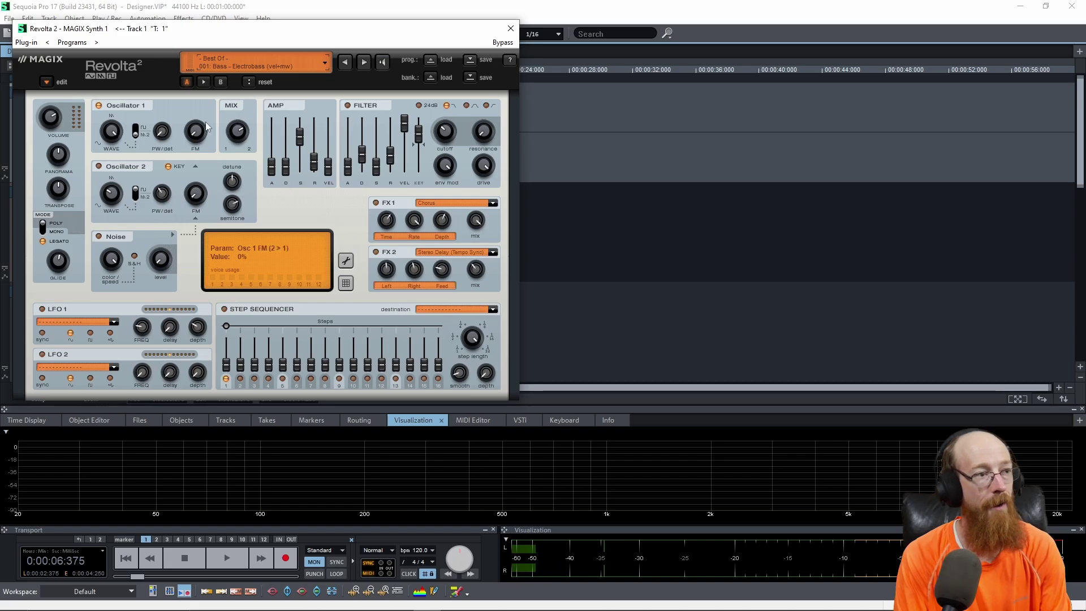
pyautogui.moveTo(241, 126)
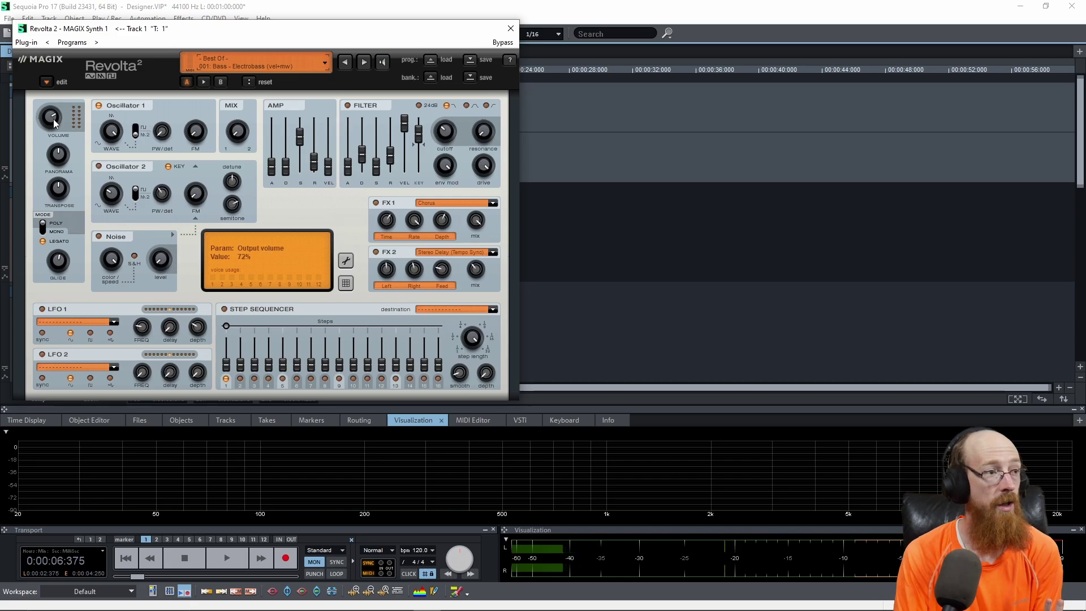
pyautogui.moveTo(54, 127); pyautogui.dragTo(53, 133)
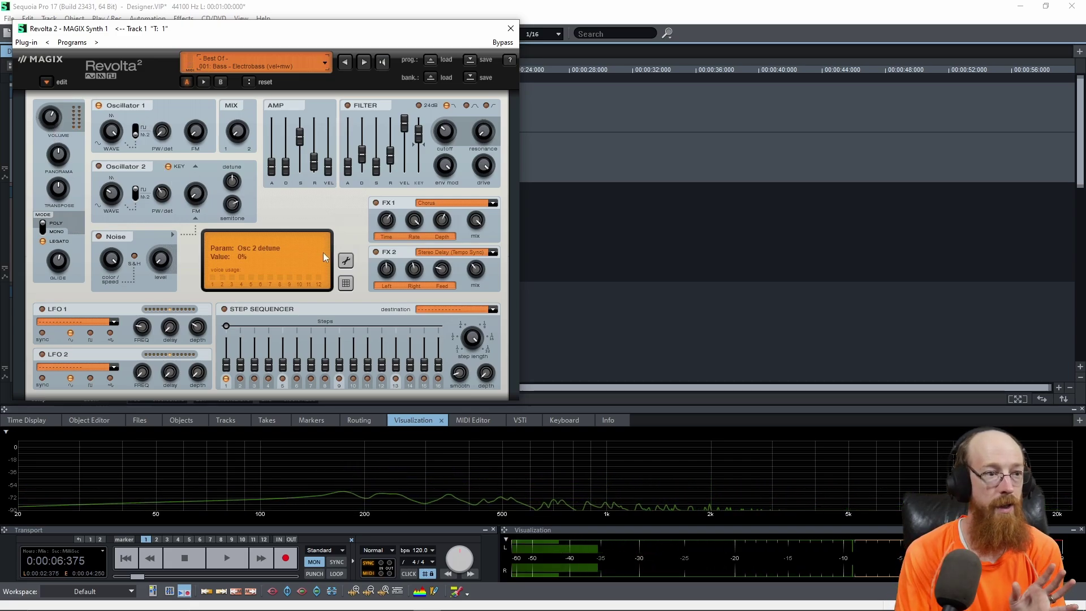
pyautogui.click(346, 262)
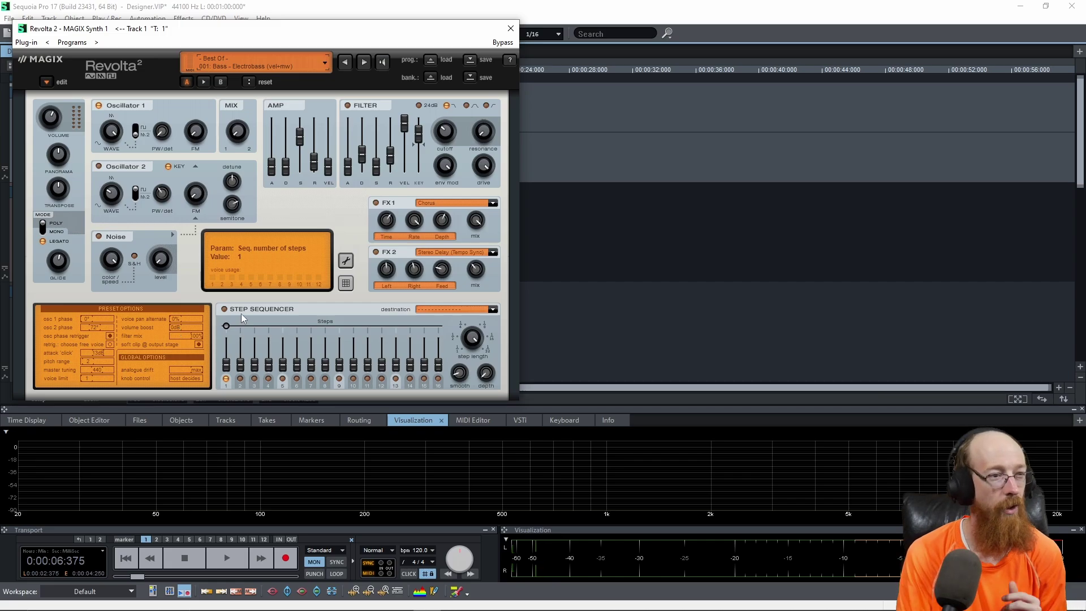
pyautogui.click(348, 260)
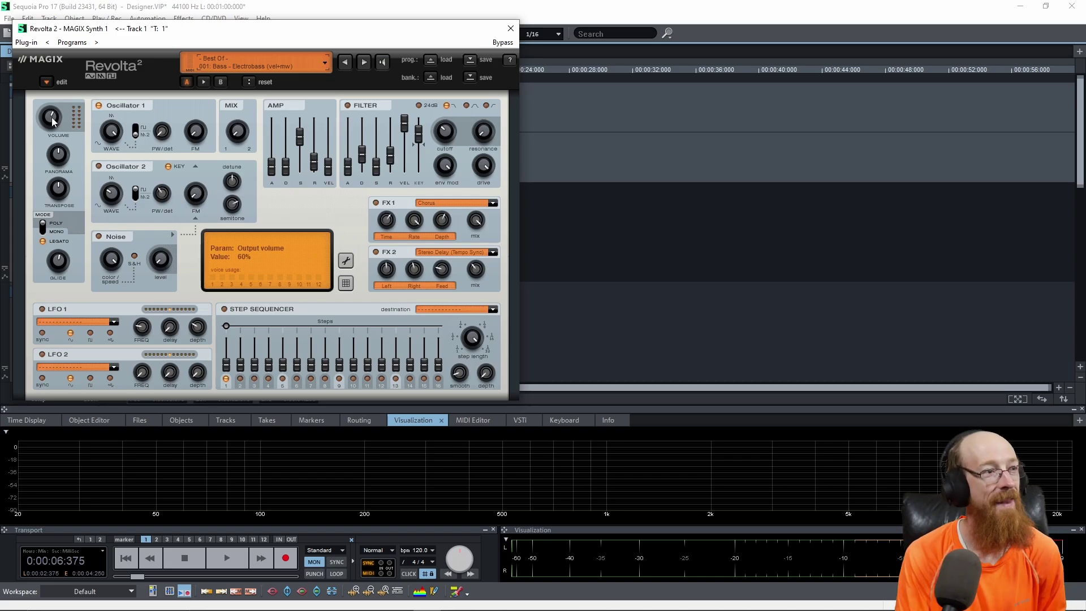
pyautogui.moveTo(54, 121); pyautogui.dragTo(53, 131)
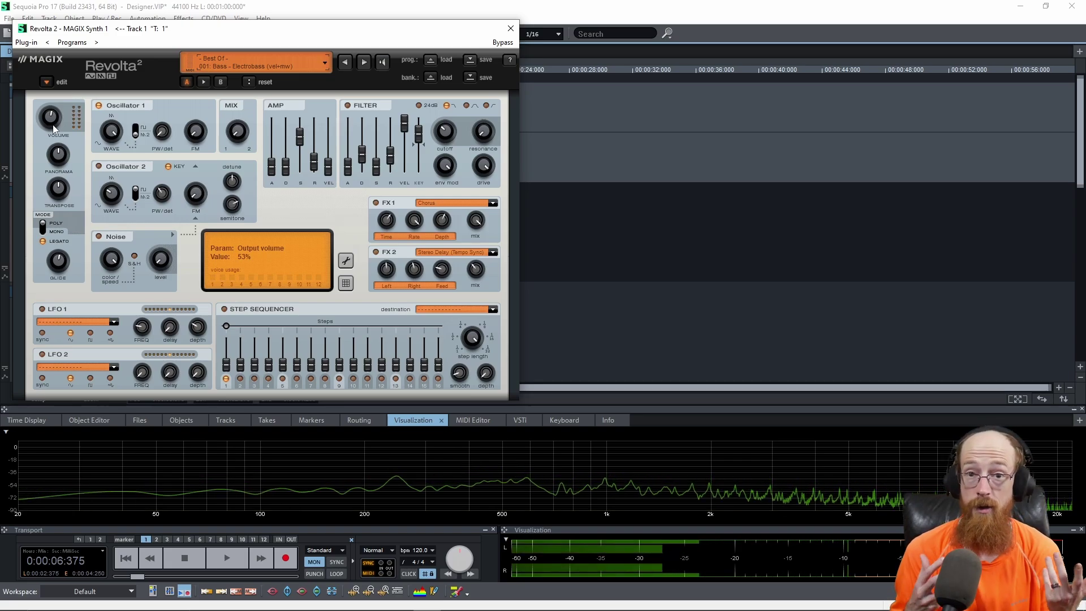
pyautogui.moveTo(277, 117)
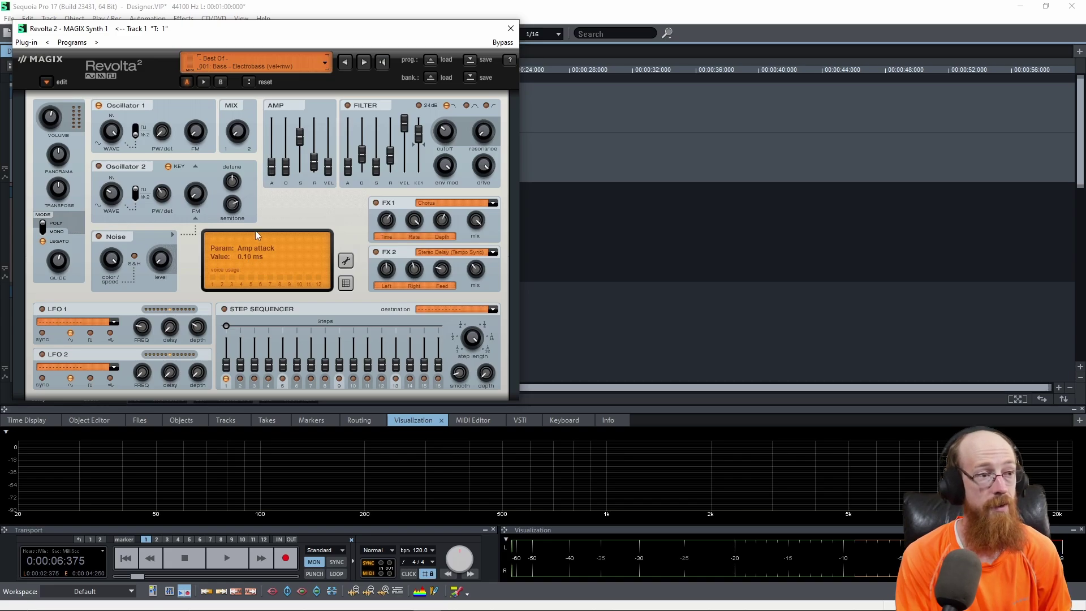
pyautogui.moveTo(286, 172)
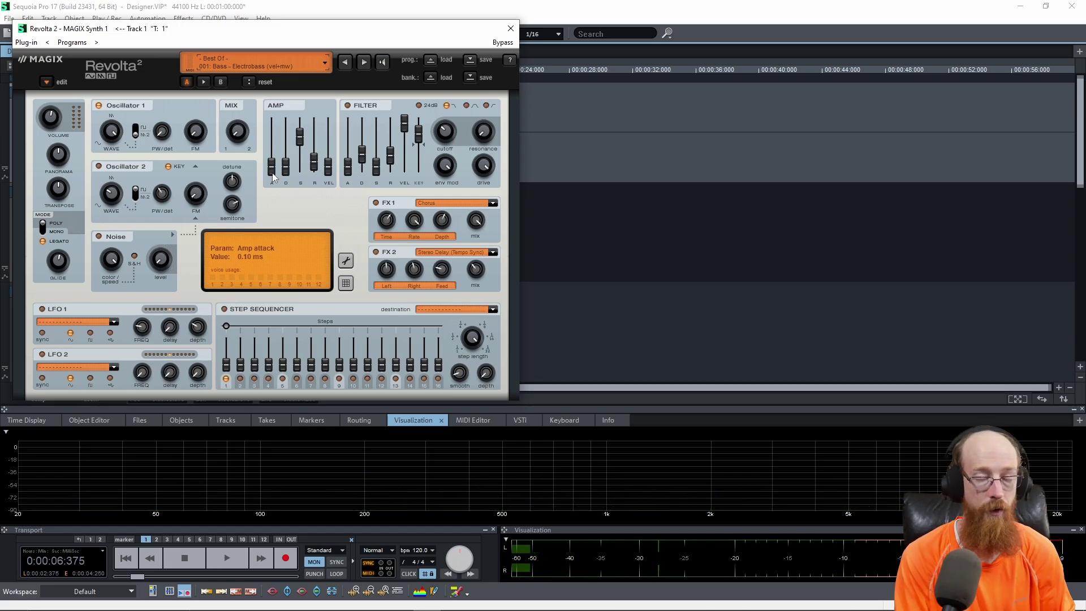
# Raise the AMP attack to 1.39 s, checking values and toggling Preset Options open and closed.
pyautogui.moveTo(273, 172); pyautogui.dragTo(268, 140)
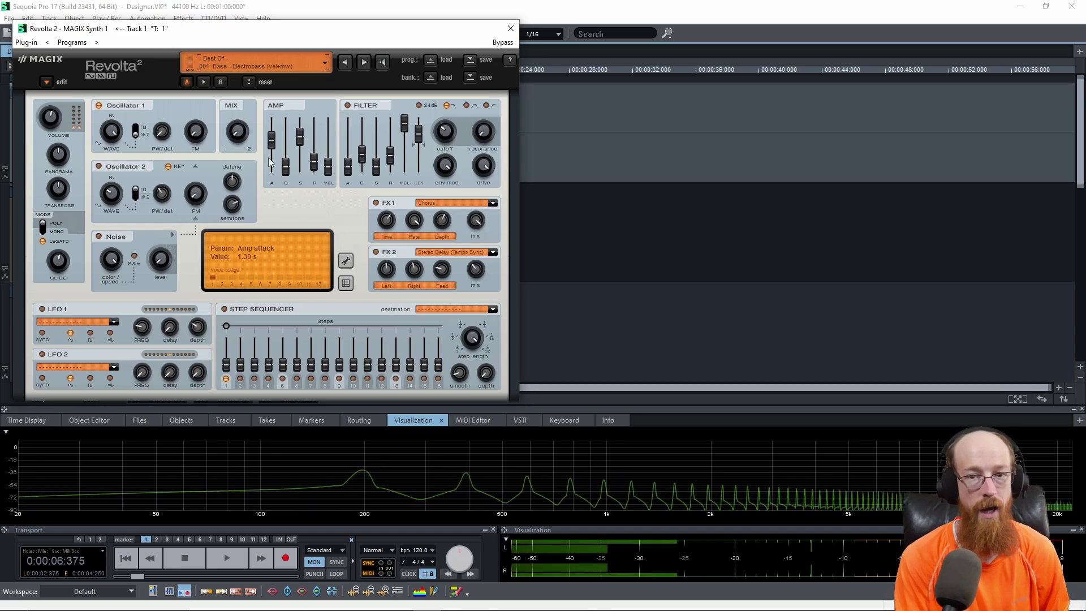
pyautogui.click(314, 162)
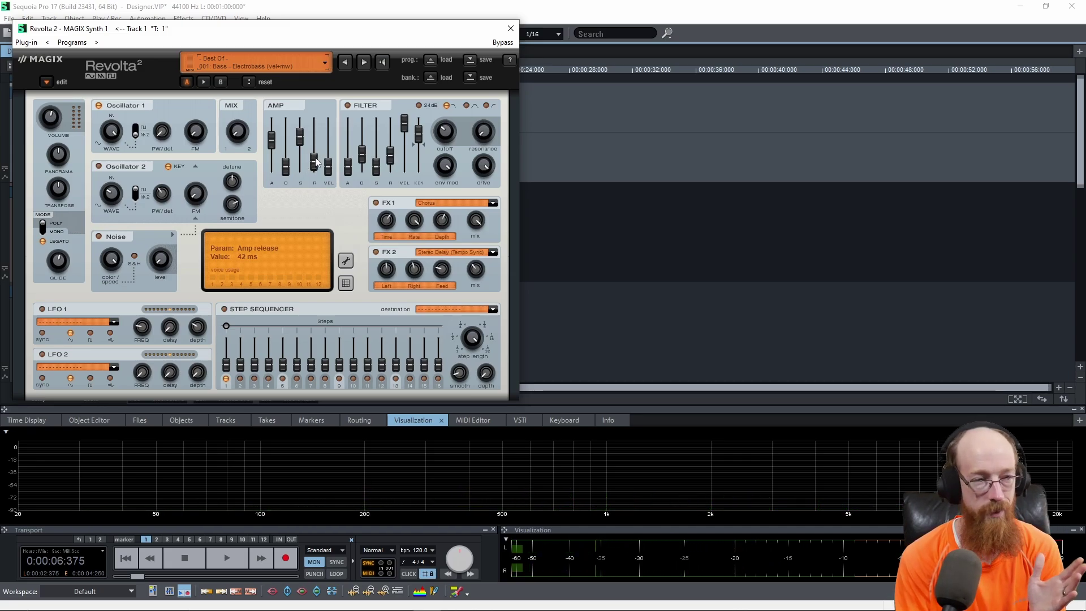
pyautogui.click(348, 261)
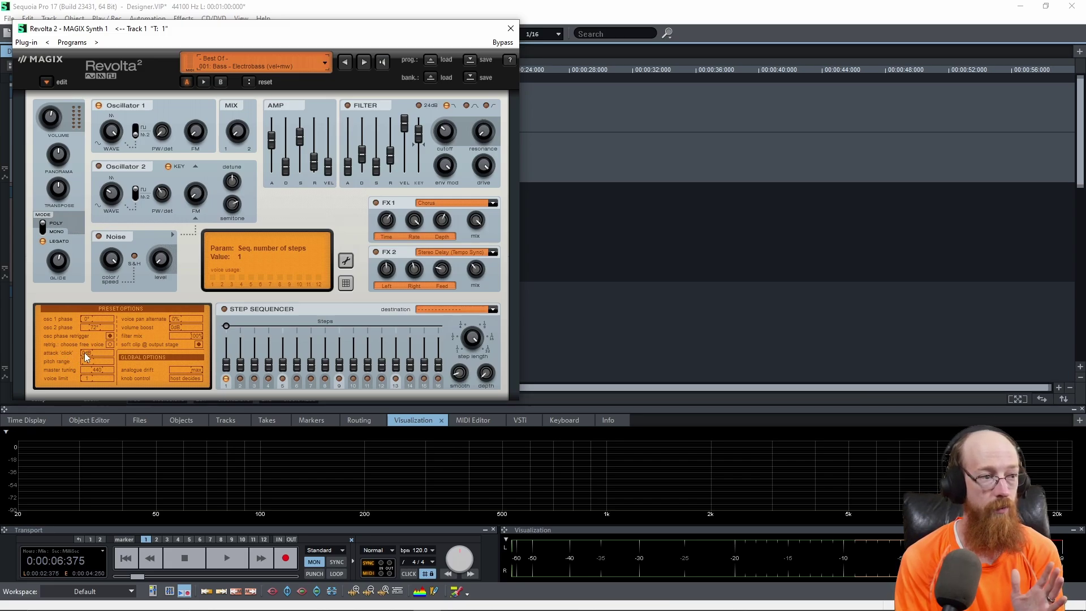
pyautogui.click(347, 262)
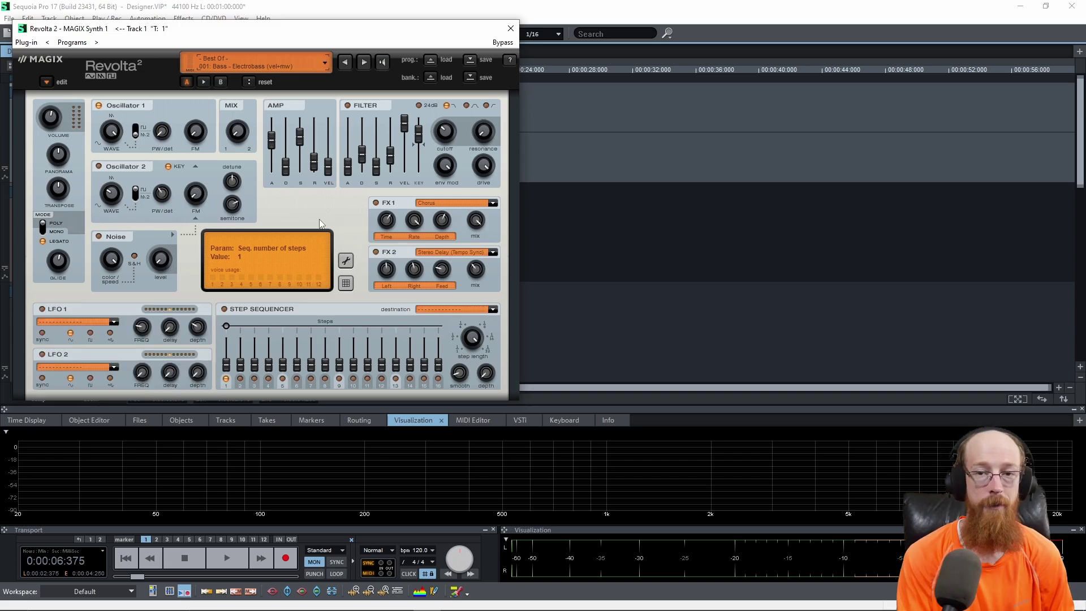
pyautogui.click(270, 137)
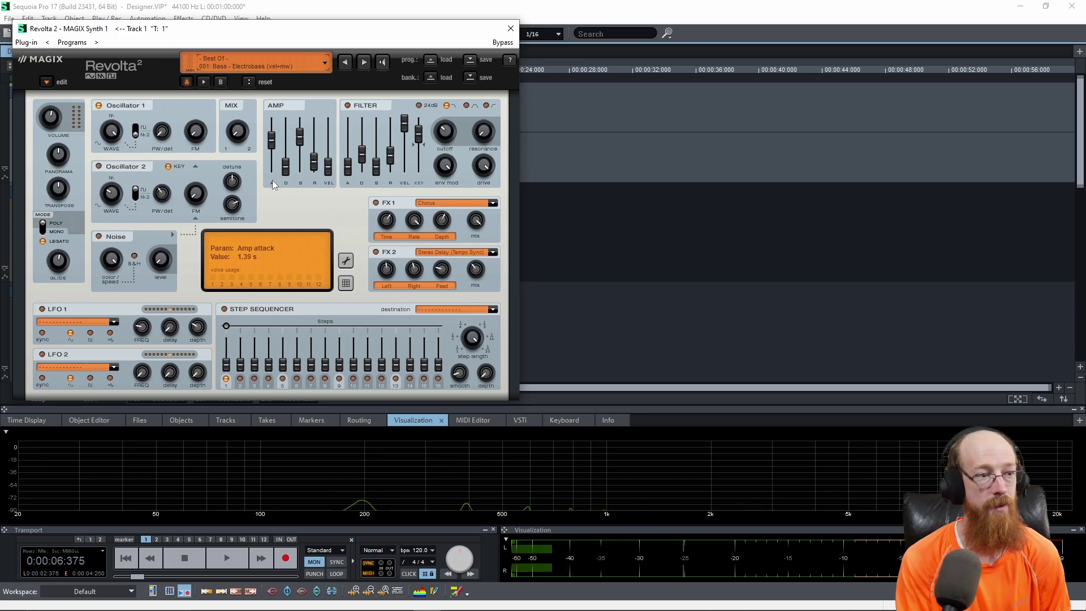
pyautogui.click(345, 260)
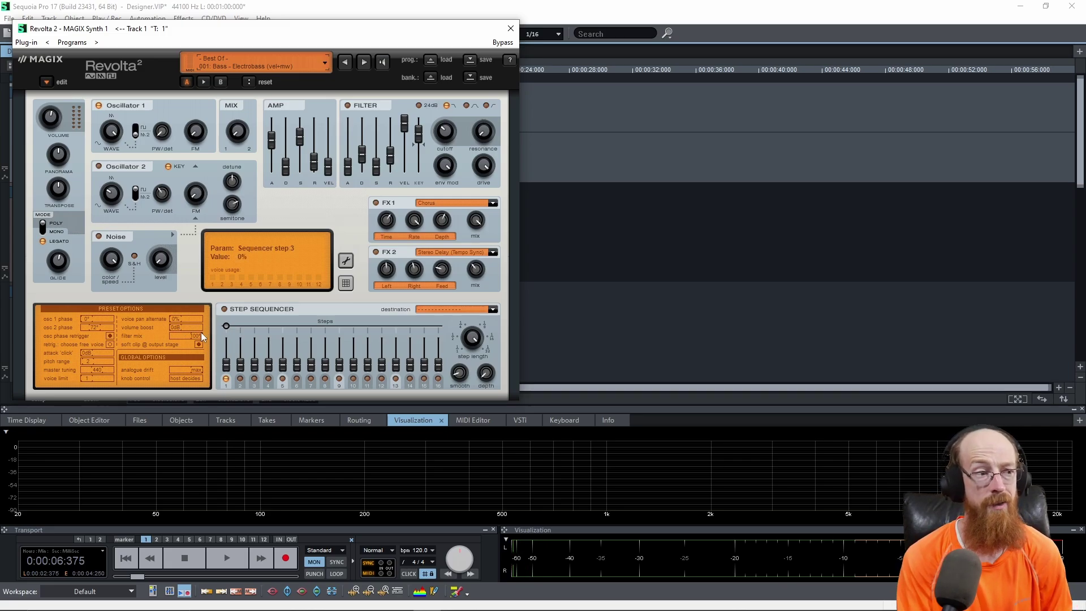
pyautogui.click(346, 261)
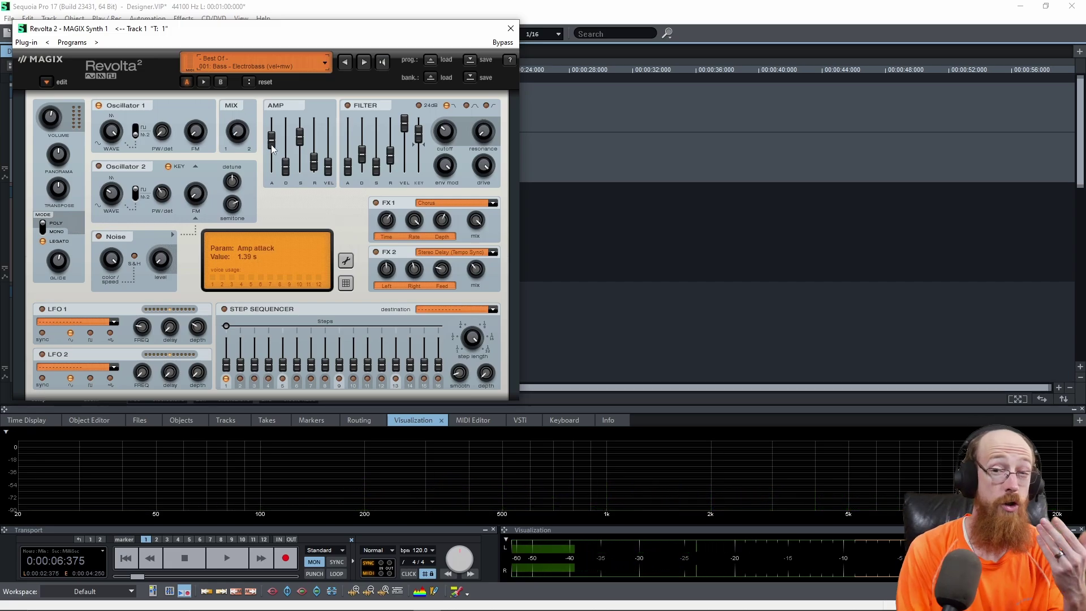
# Adjust the AMP envelope: attack near 37 ms, sustain -21 dB, release about 42 ms.
pyautogui.moveTo(270, 144); pyautogui.dragTo(272, 160)
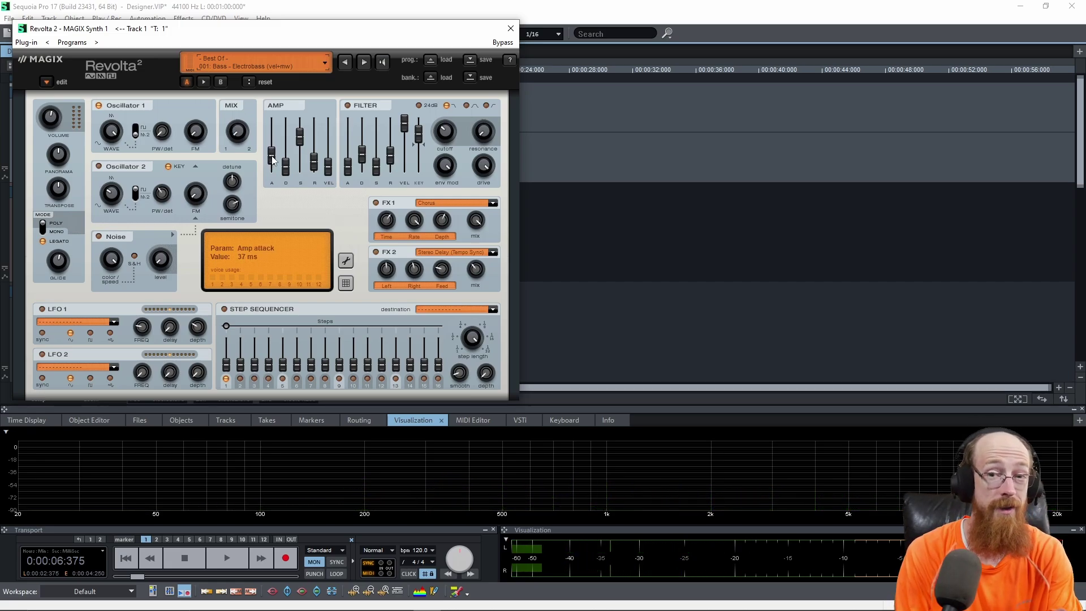
pyautogui.moveTo(302, 136)
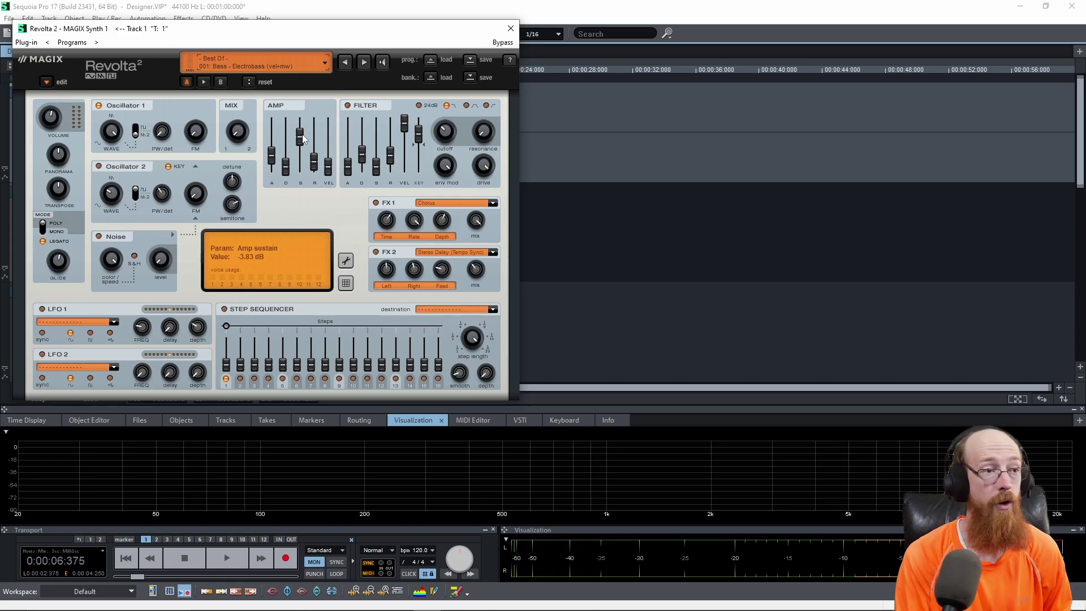
pyautogui.moveTo(302, 138); pyautogui.dragTo(272, 153)
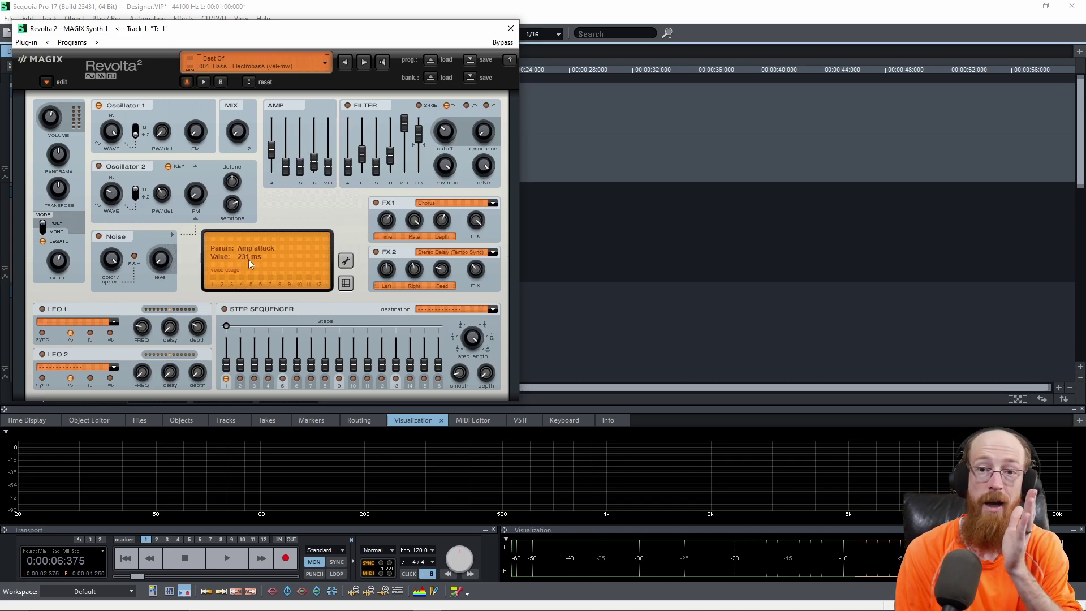
pyautogui.moveTo(300, 182)
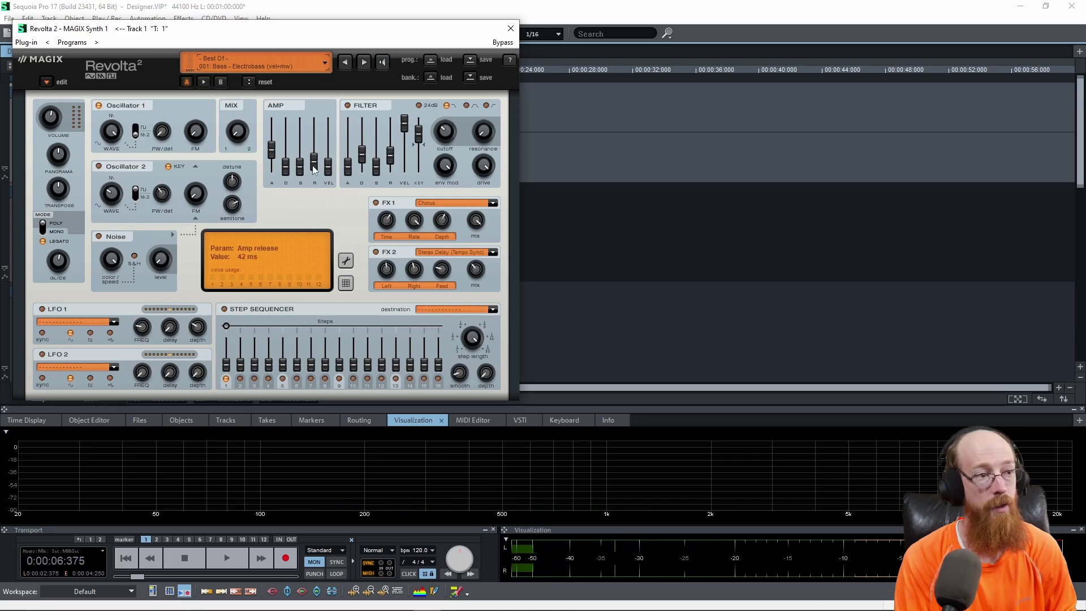
pyautogui.moveTo(314, 170); pyautogui.dragTo(300, 161)
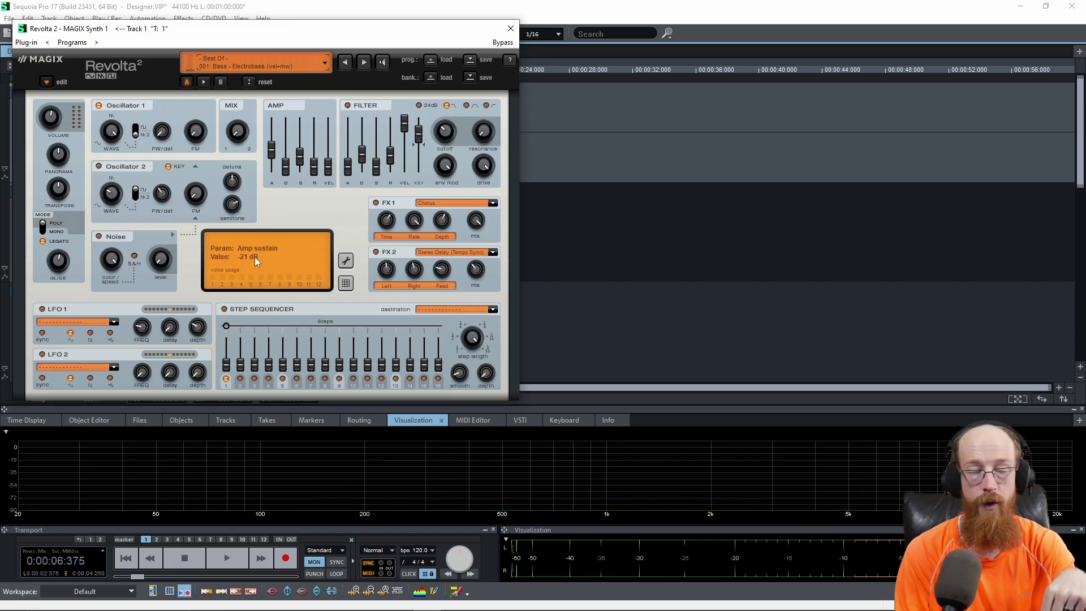
# Reshape the amp envelope to a 225 ms decay, -80 dB sustain and 2.41 s release.
pyautogui.moveTo(297, 164); pyautogui.dragTo(298, 170)
pyautogui.click(287, 172)
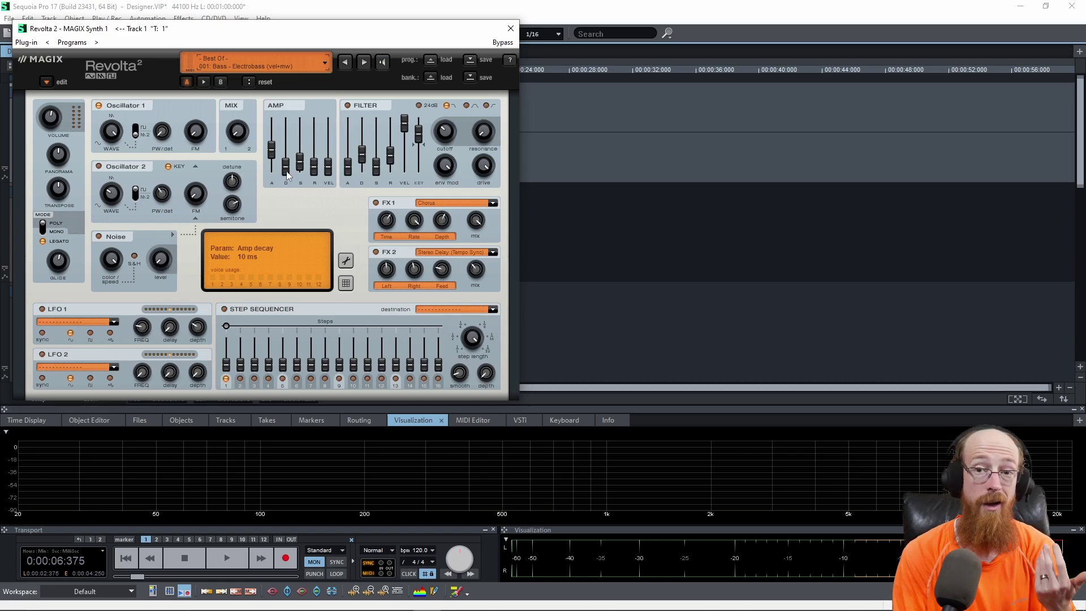
pyautogui.moveTo(286, 171); pyautogui.dragTo(286, 153)
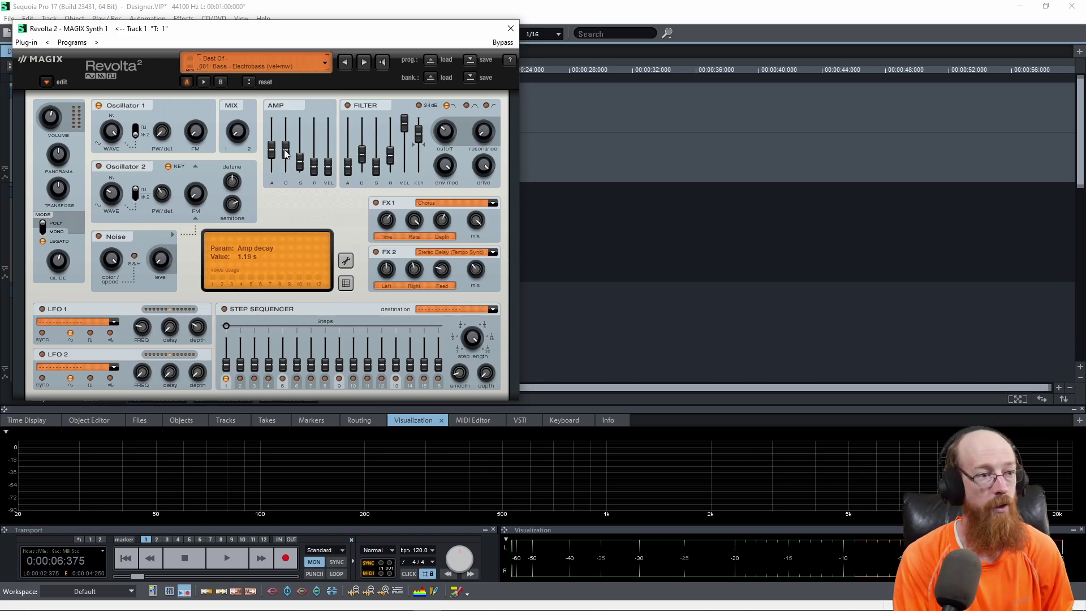
pyautogui.click(300, 171)
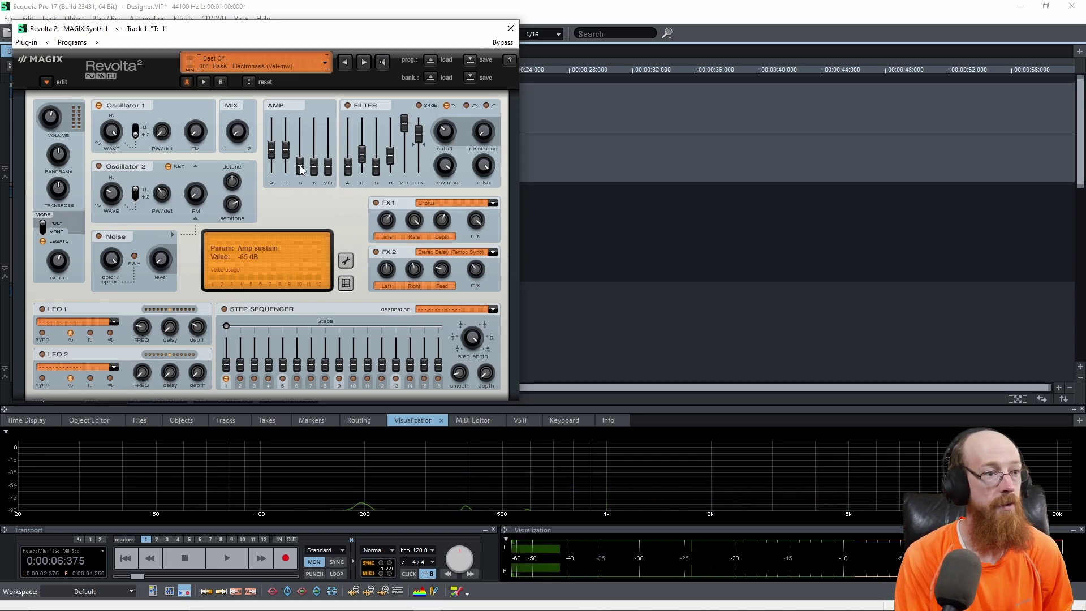
pyautogui.moveTo(301, 170); pyautogui.dragTo(288, 142)
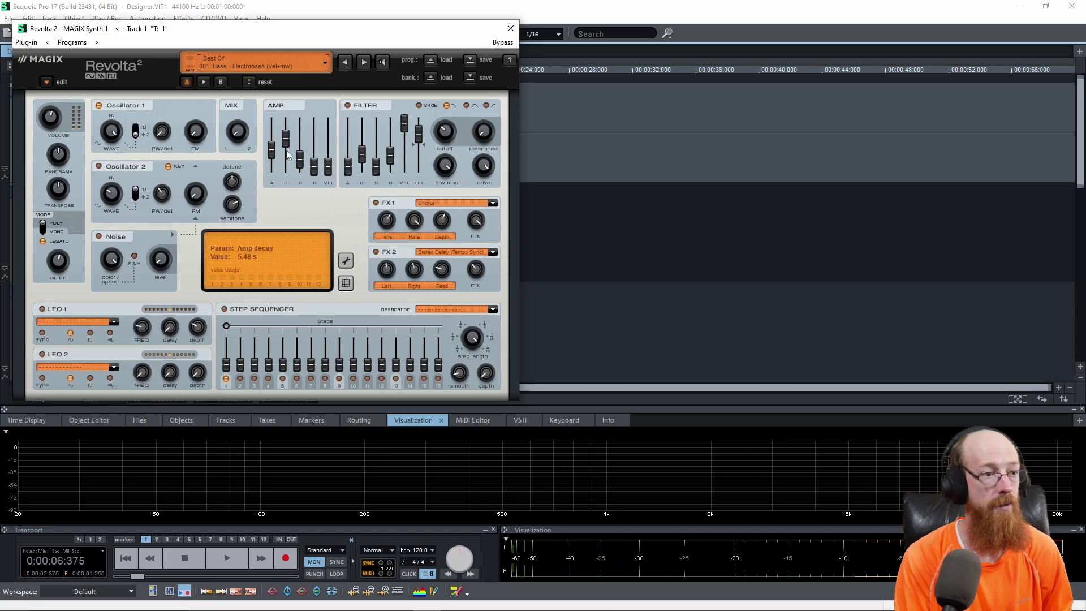
pyautogui.click(298, 168)
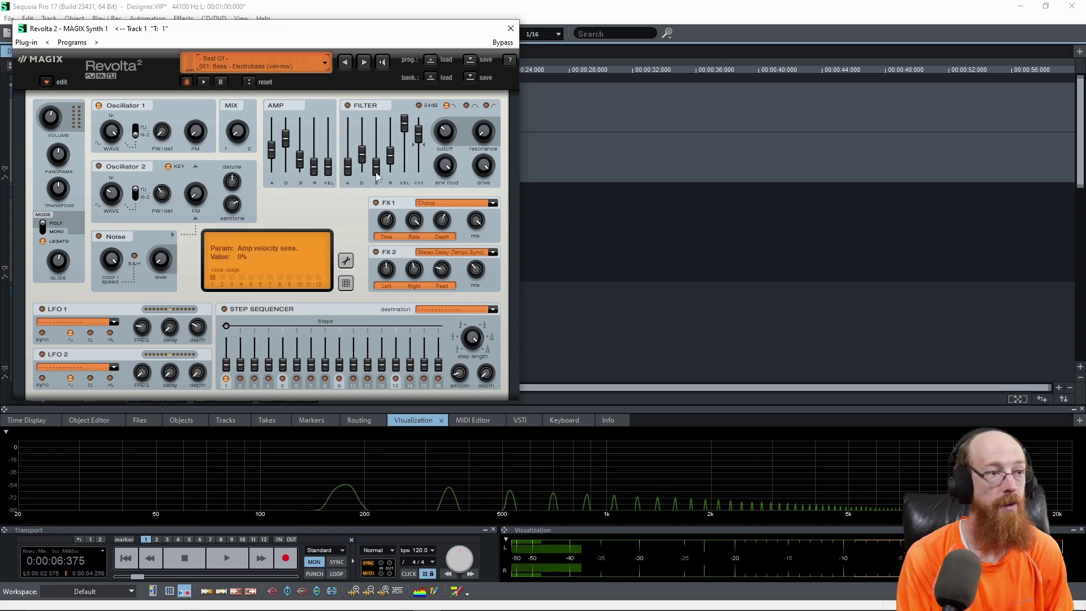
pyautogui.moveTo(305, 167)
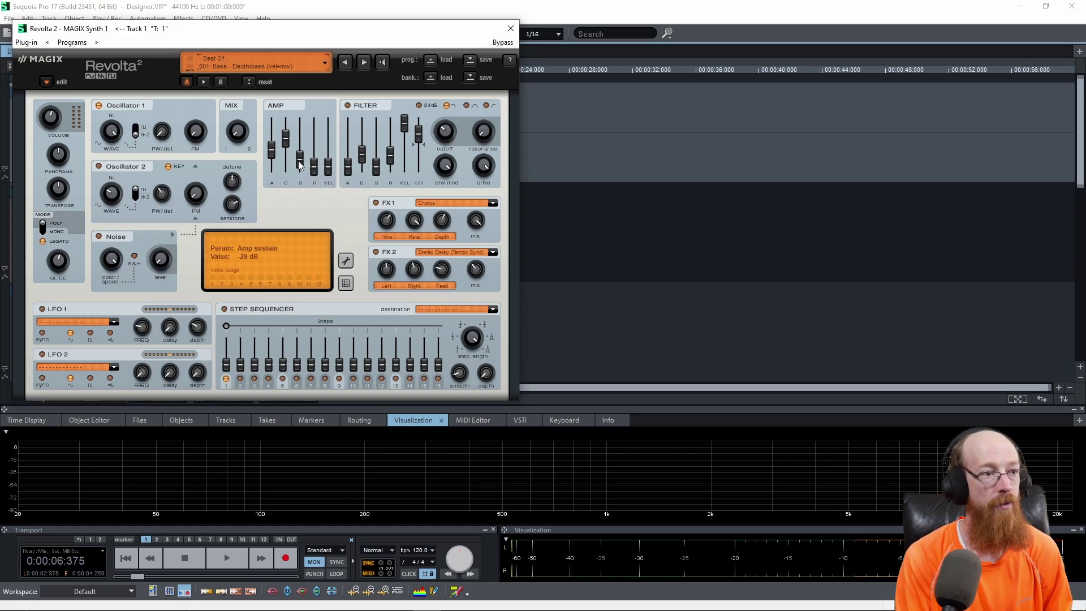
pyautogui.moveTo(300, 160)
pyautogui.mouseDown()
pyautogui.moveTo(303, 199)
pyautogui.moveTo(315, 151)
pyautogui.moveTo(286, 161)
pyautogui.mouseUp()
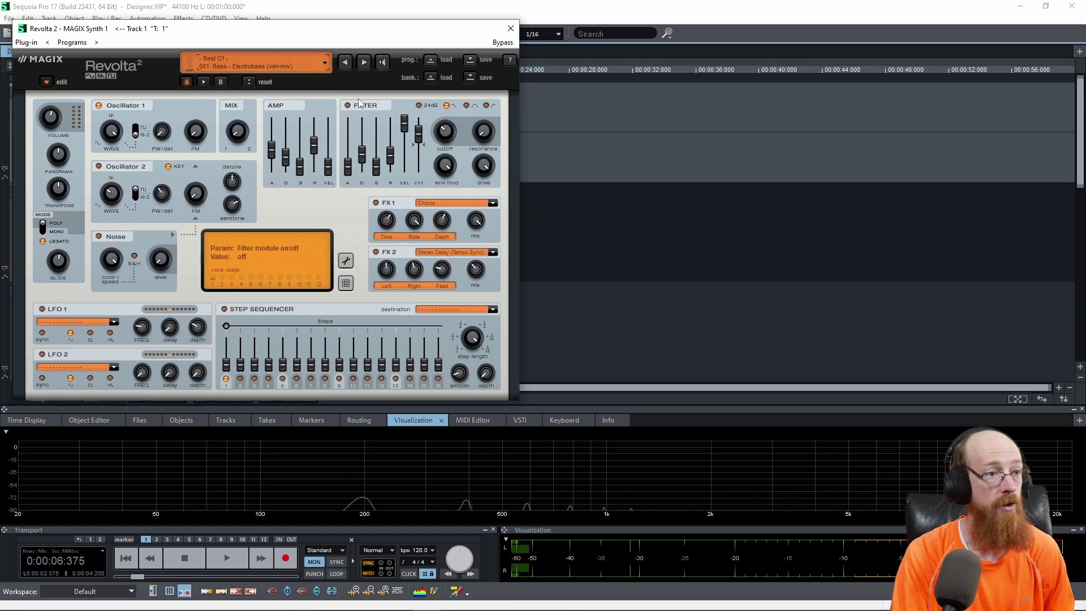
# Set amp decay to its 10 ms minimum, sustain to 0 dB, release to 15 ms, and check attack.
pyautogui.moveTo(285, 158); pyautogui.dragTo(286, 141)
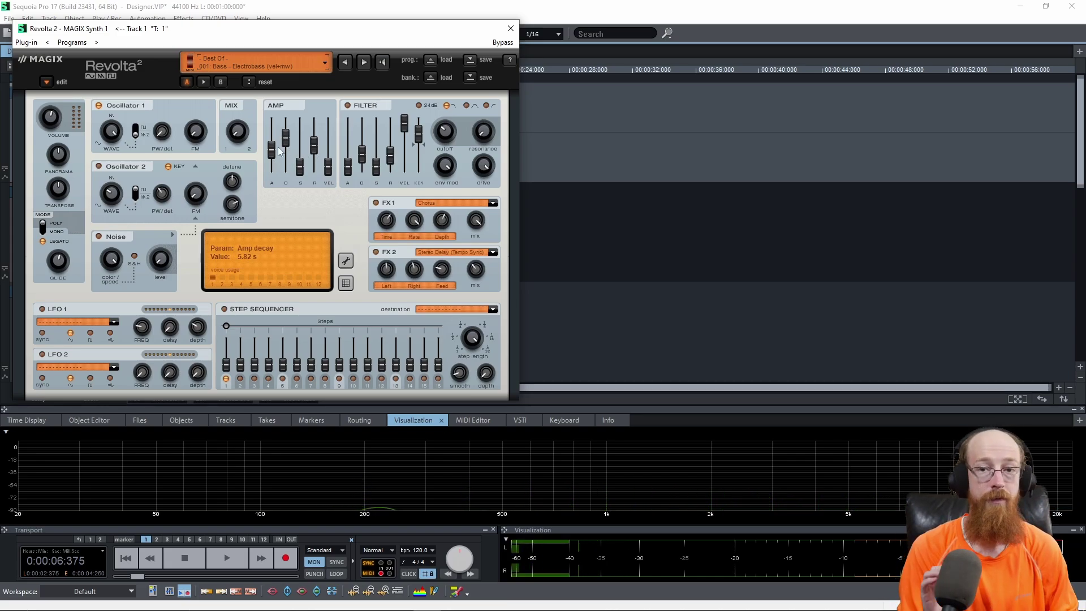
pyautogui.moveTo(286, 138); pyautogui.dragTo(274, 177)
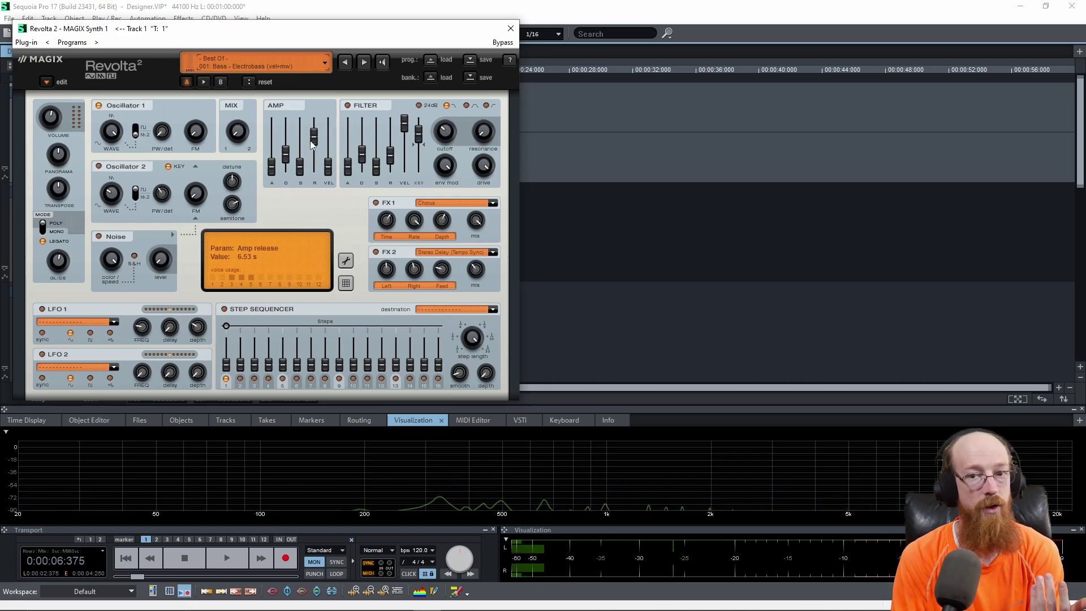
pyautogui.moveTo(286, 153); pyautogui.dragTo(279, 222)
pyautogui.moveTo(299, 173); pyautogui.dragTo(313, 234)
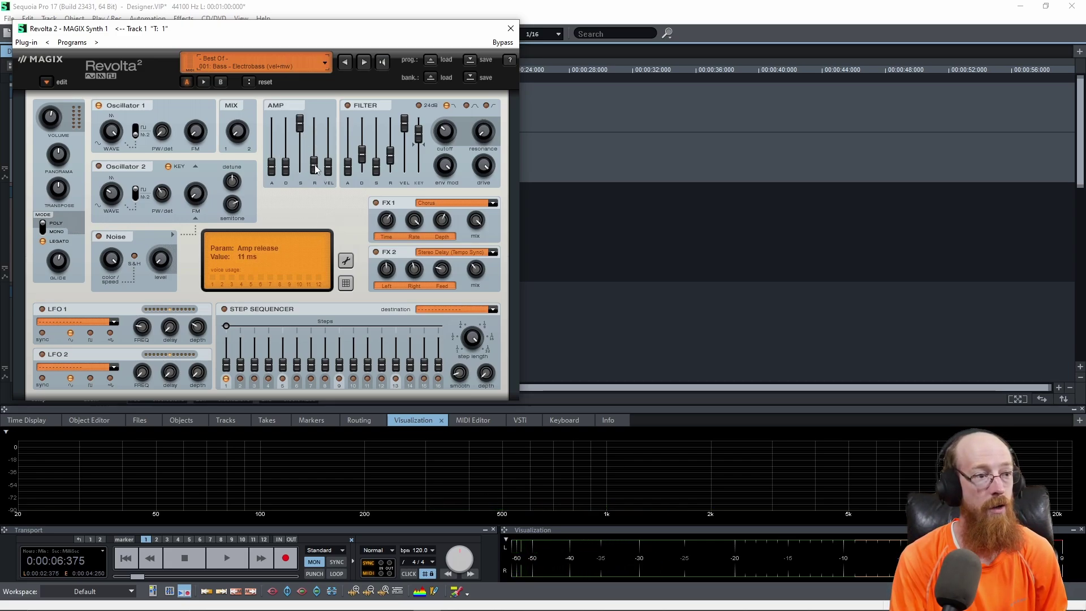
pyautogui.moveTo(316, 169); pyautogui.dragTo(316, 167)
pyautogui.click(270, 171)
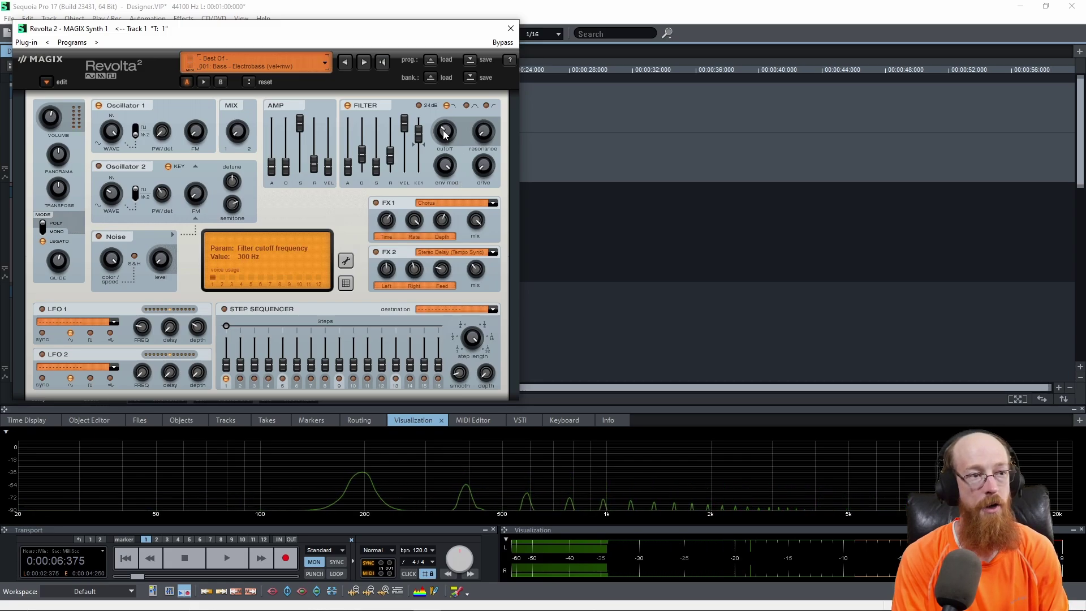
# Turn the filter cutoff knob down to 95 Hz.
pyautogui.moveTo(451, 112); pyautogui.dragTo(456, 191)
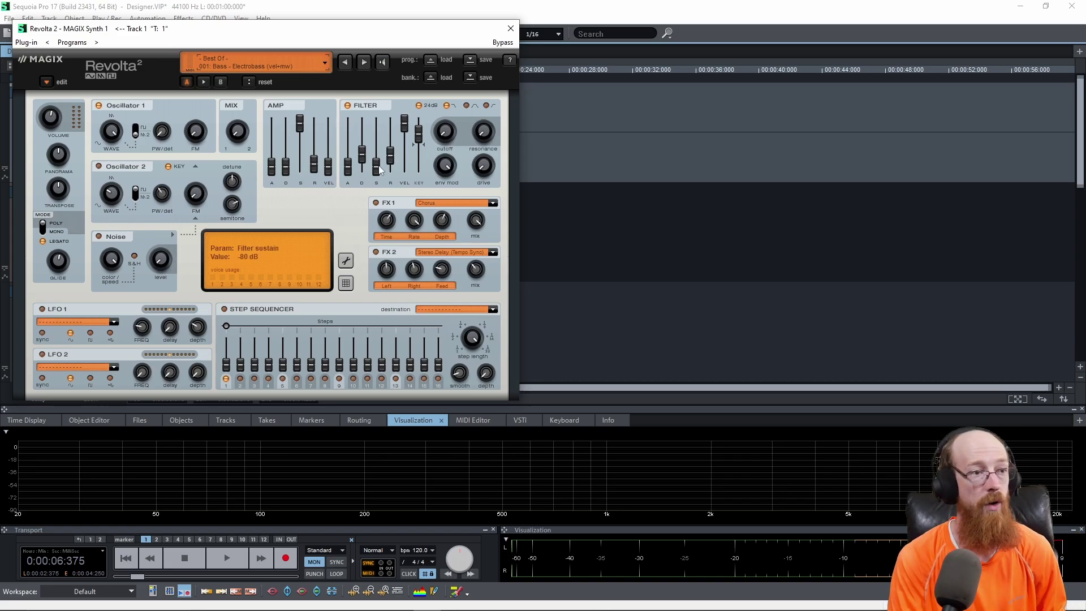
# Audition the filter sustain at 0 dB, then return it to -80 dB.
pyautogui.moveTo(380, 170); pyautogui.dragTo(377, 61)
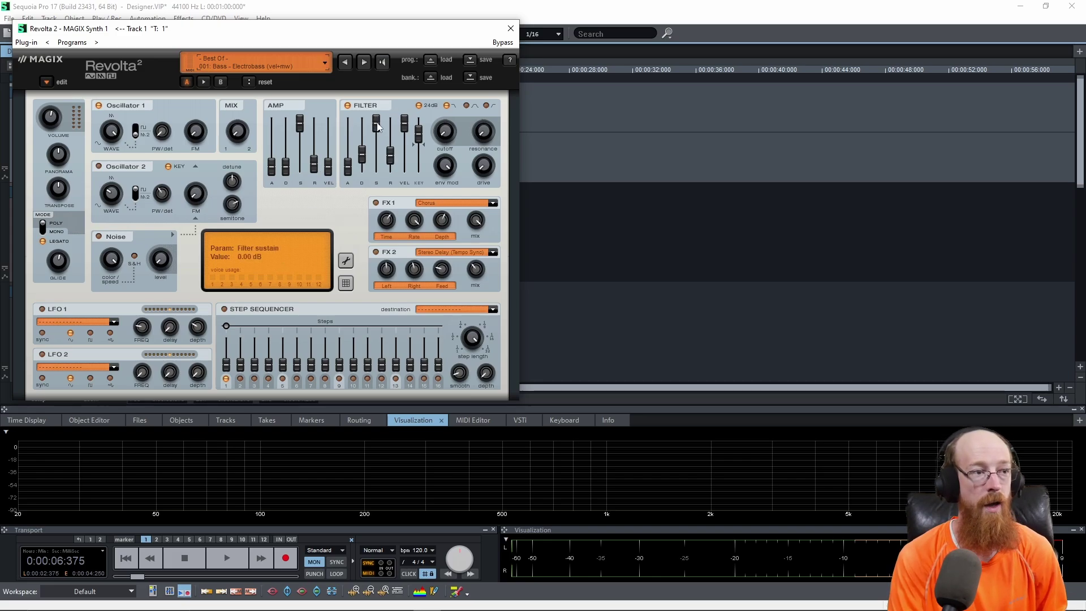
pyautogui.moveTo(378, 126)
pyautogui.mouseDown()
pyautogui.moveTo(379, 172)
pyautogui.moveTo(384, 105)
pyautogui.mouseUp()
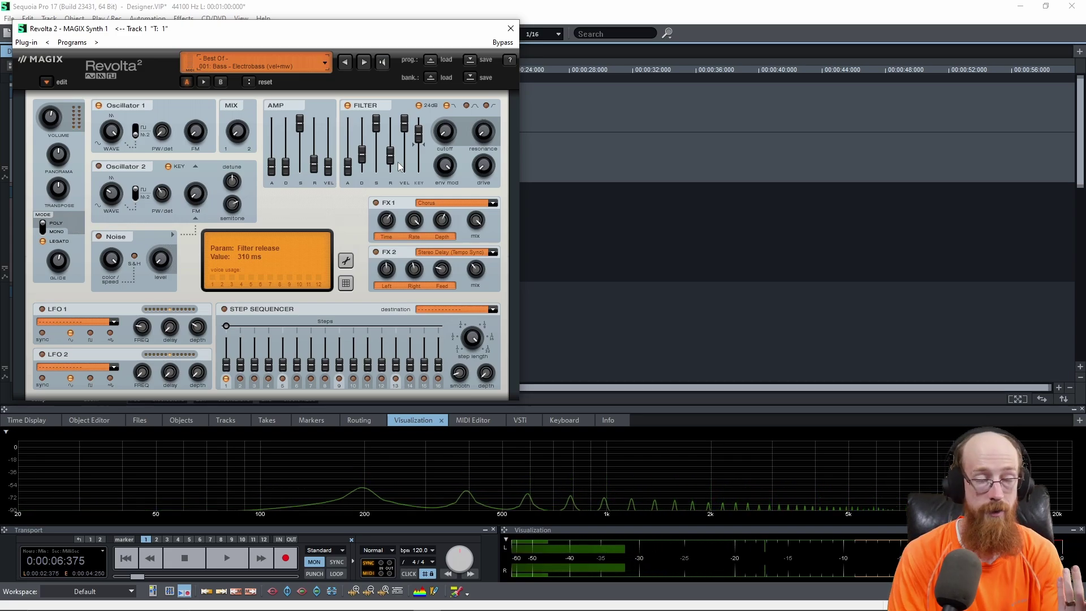
# Raise the amp release slider to 8.55 s.
pyautogui.moveTo(312, 173)
pyautogui.moveTo(313, 171); pyautogui.dragTo(315, 139)
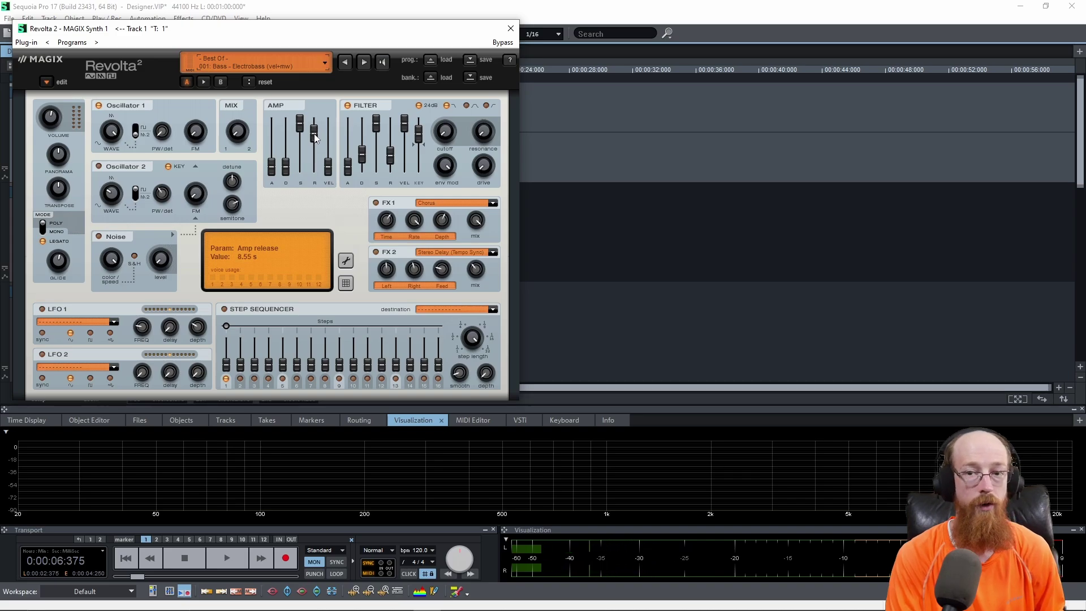
pyautogui.moveTo(386, 136)
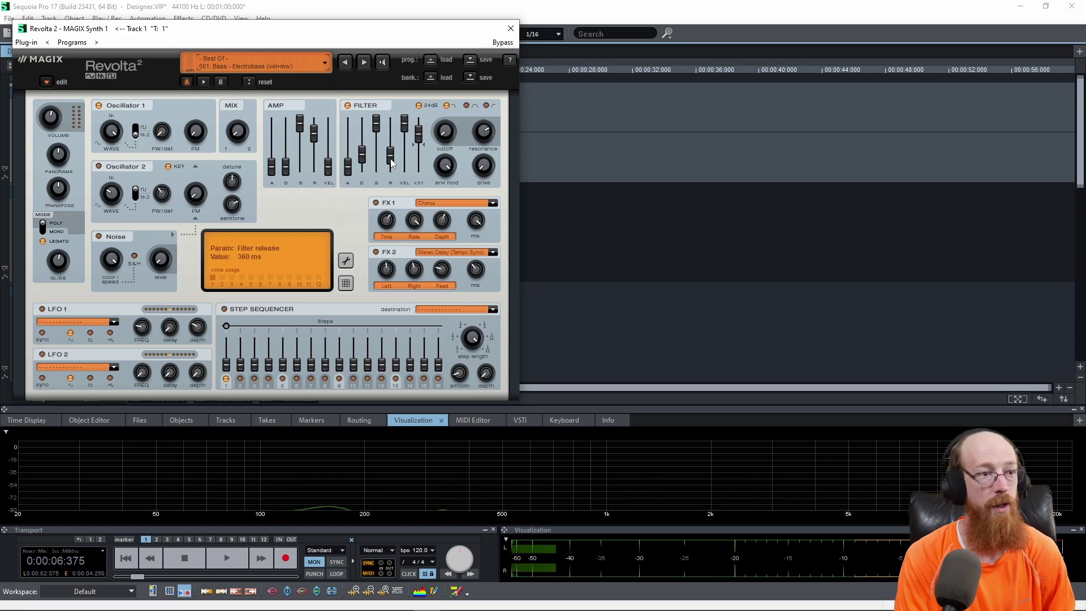
# Drop the filter sustain to minimum and shorten the filter release to 19 ms.
pyautogui.scroll(4, 390, 146)
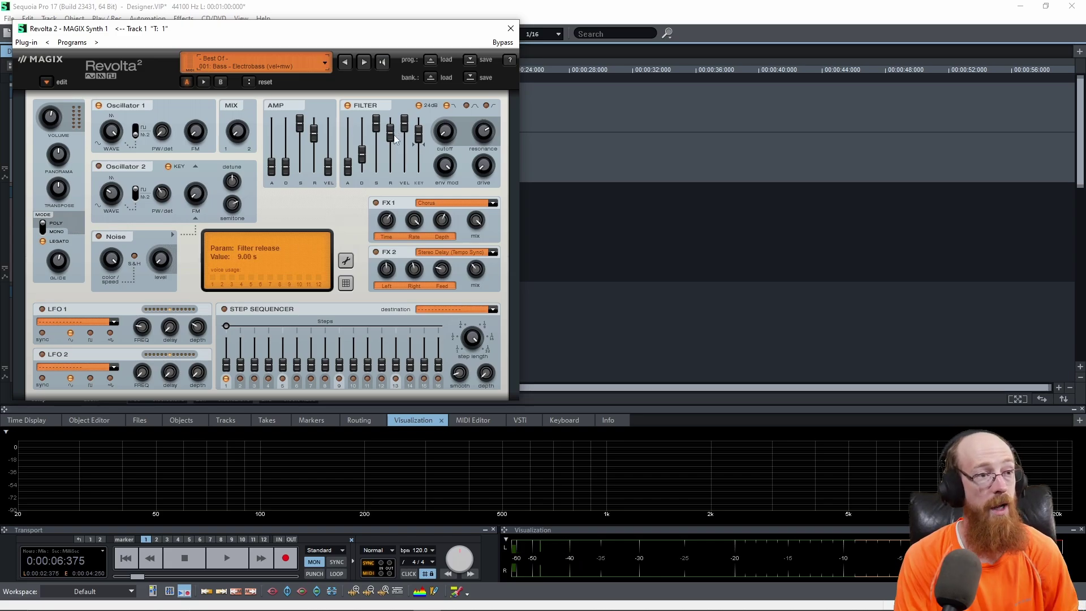
pyautogui.moveTo(390, 134); pyautogui.dragTo(390, 162)
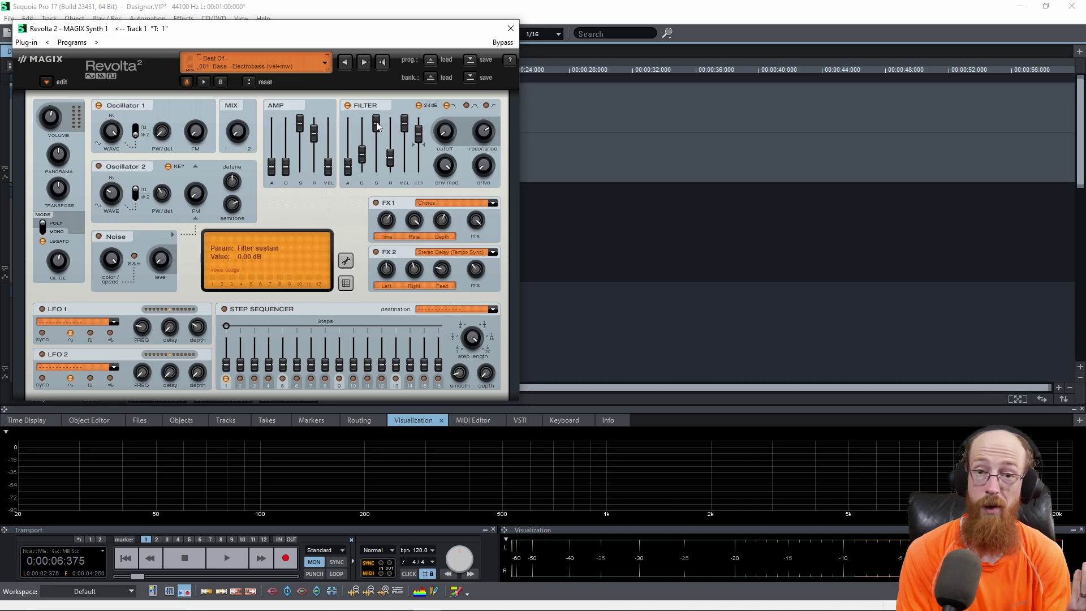
pyautogui.moveTo(377, 124); pyautogui.dragTo(391, 146)
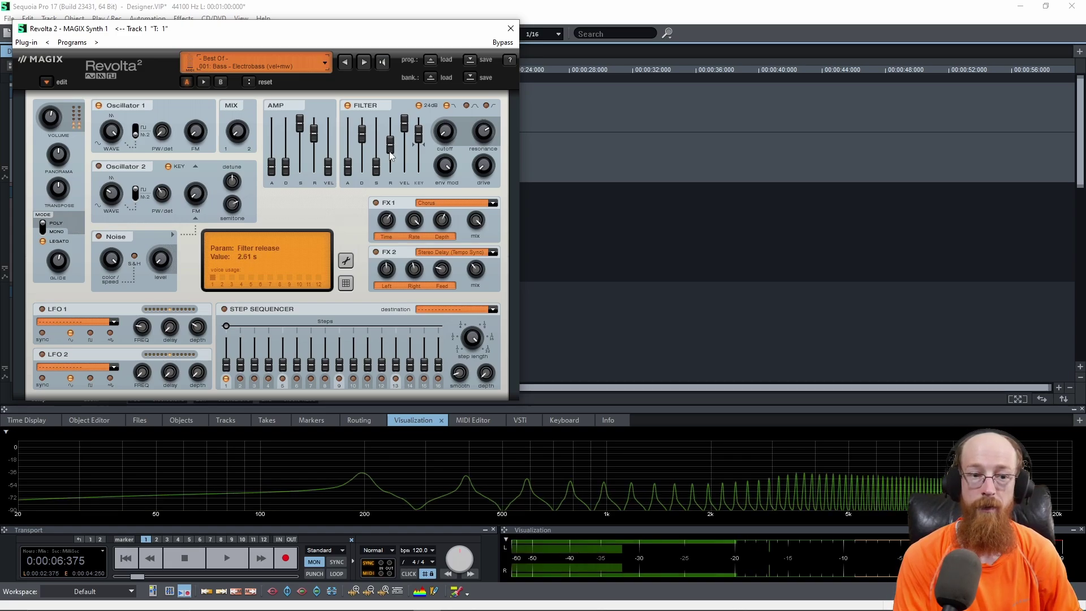
pyautogui.moveTo(389, 155); pyautogui.dragTo(393, 164)
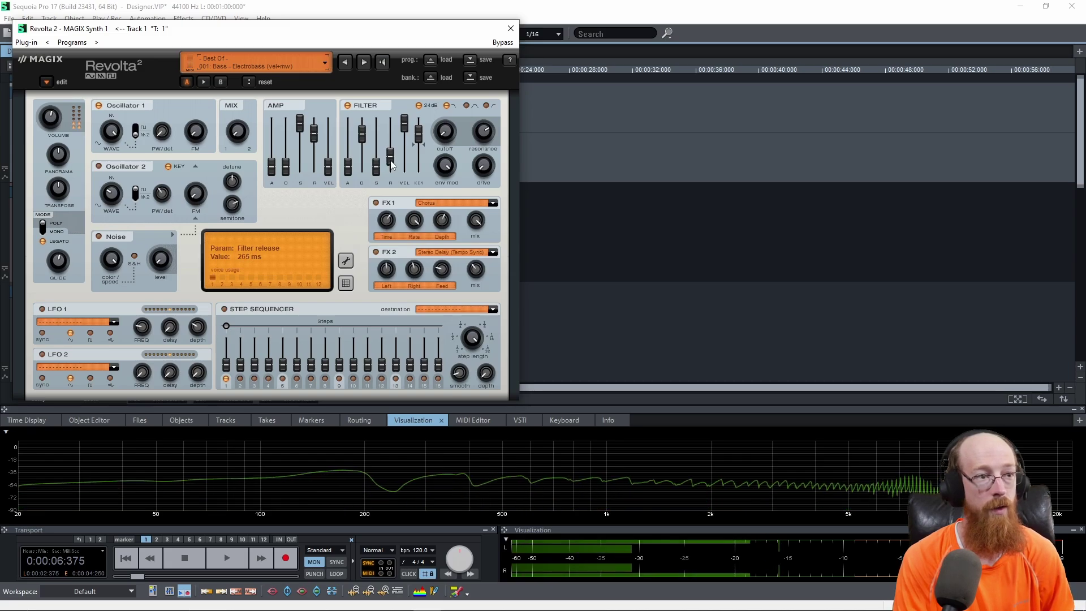
pyautogui.moveTo(393, 163); pyautogui.dragTo(390, 172)
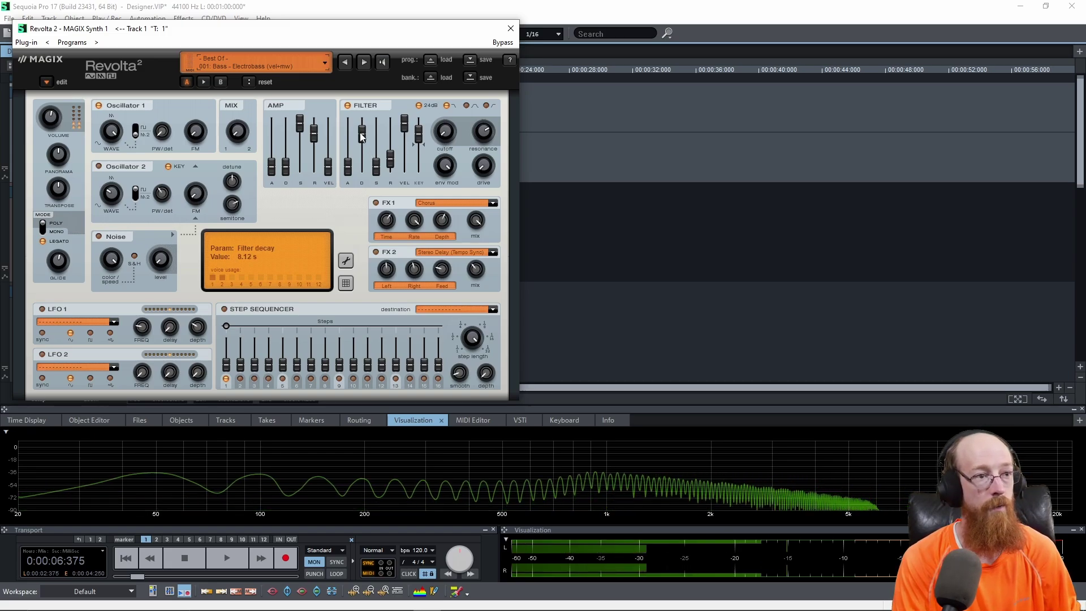
# Fine-tune the filter decay to 310 ms with the mouse wheel.
pyautogui.moveTo(362, 135); pyautogui.dragTo(364, 163)
pyautogui.scroll(2, 362, 162)
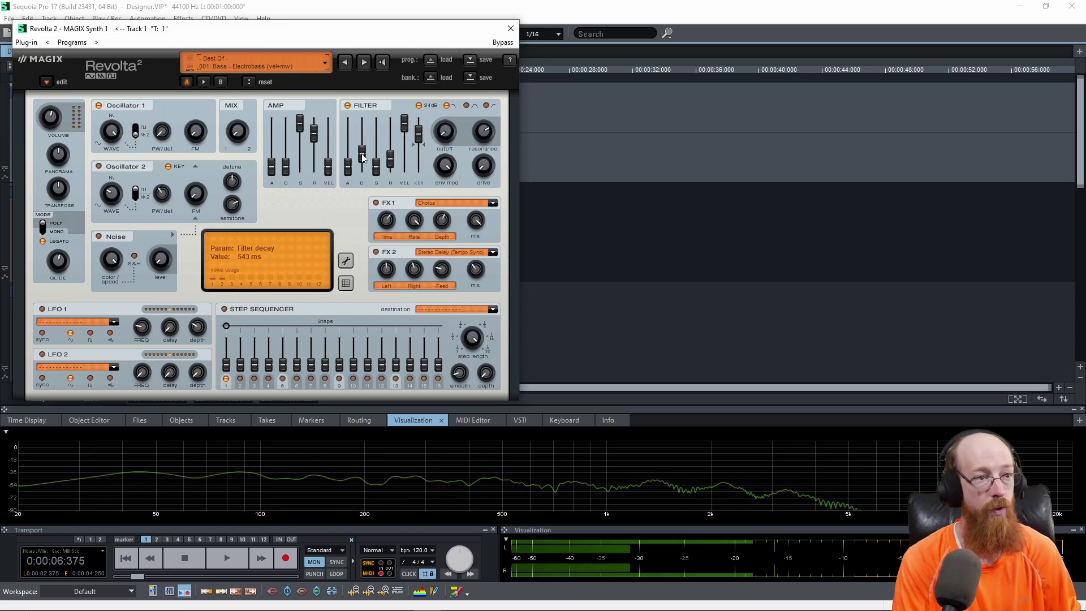
pyautogui.scroll(-2, 363, 163)
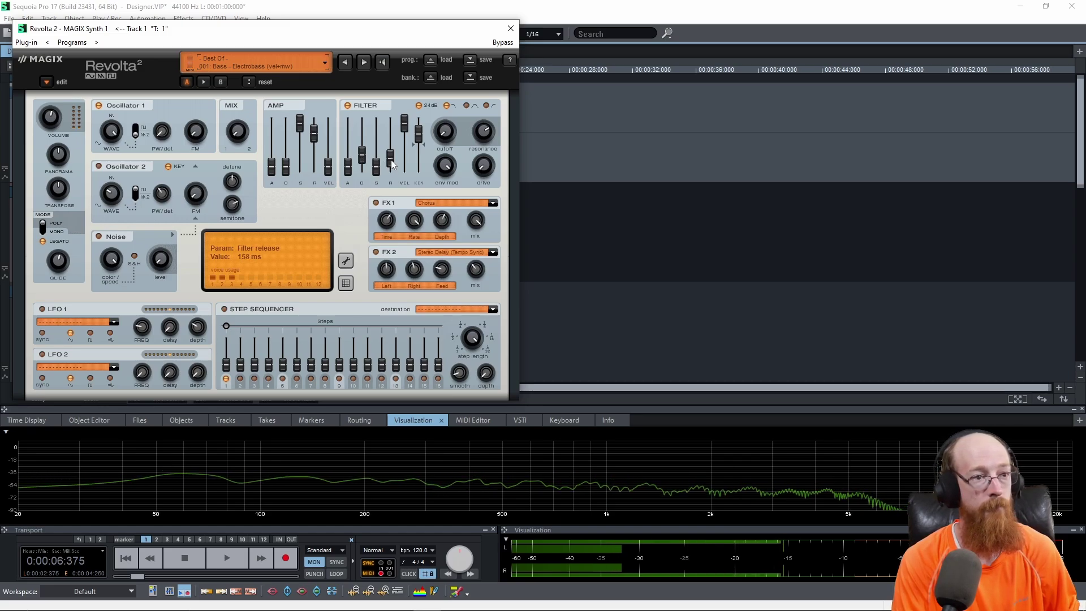
pyautogui.scroll(1, 361, 165)
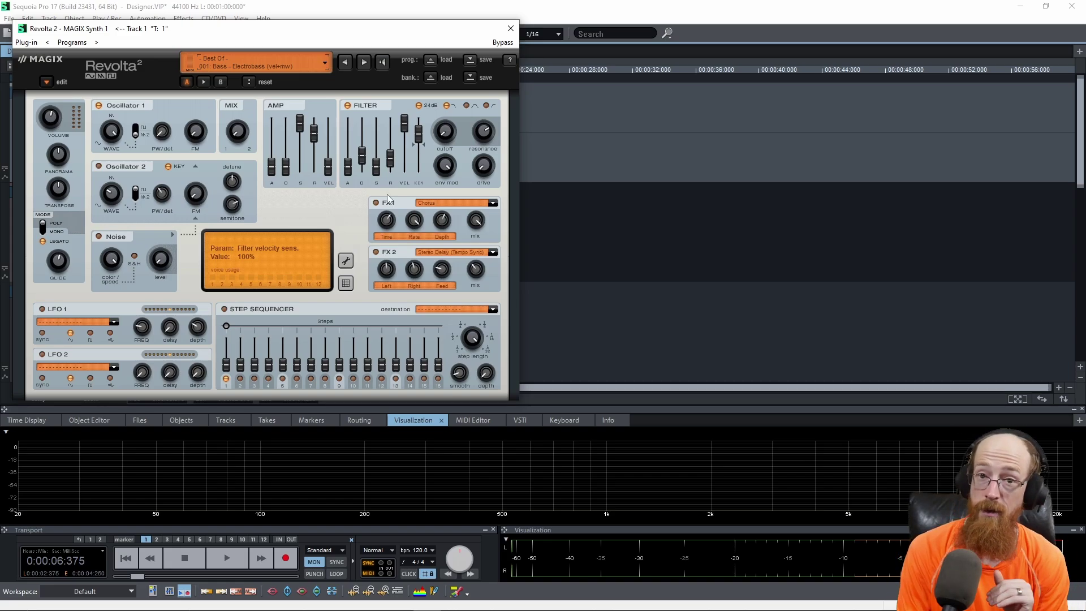
# Try the filter resonance at 84%, then bring it back down to 32%.
pyautogui.moveTo(487, 164)
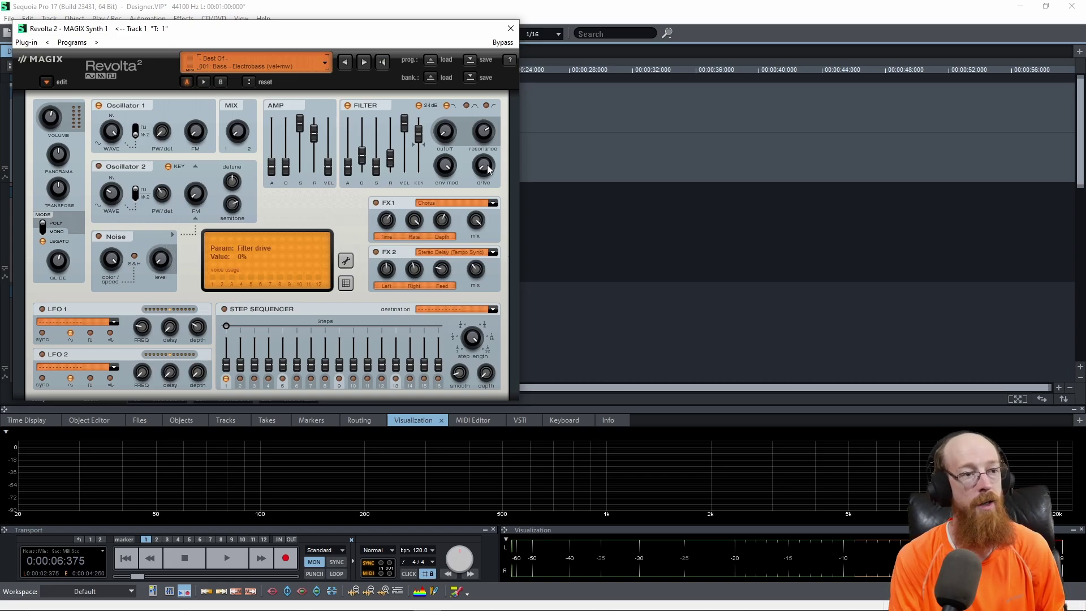
pyautogui.moveTo(485, 132)
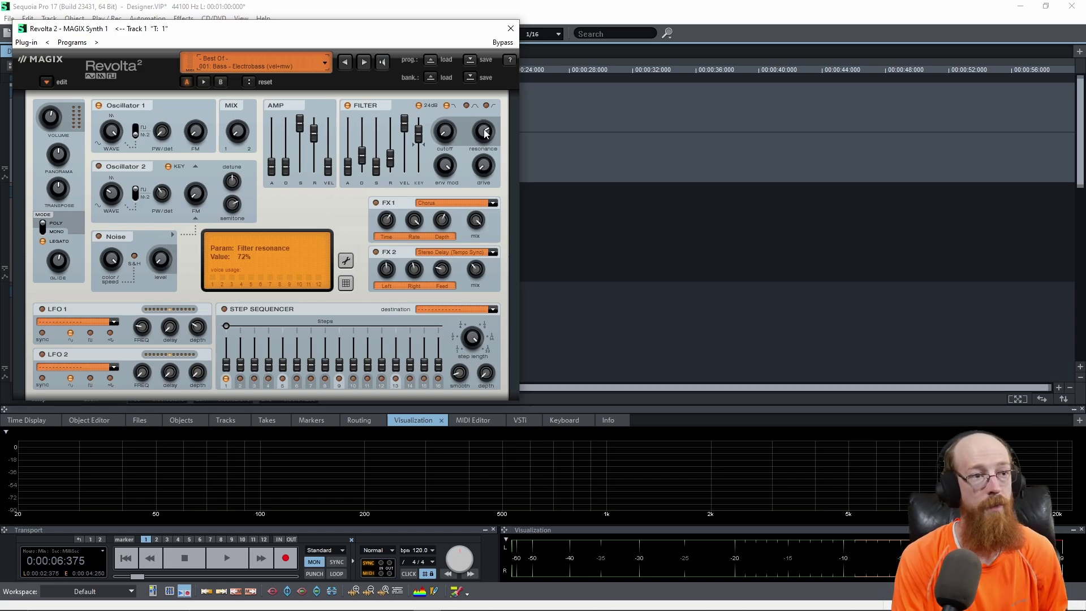
pyautogui.moveTo(483, 163); pyautogui.dragTo(482, 138)
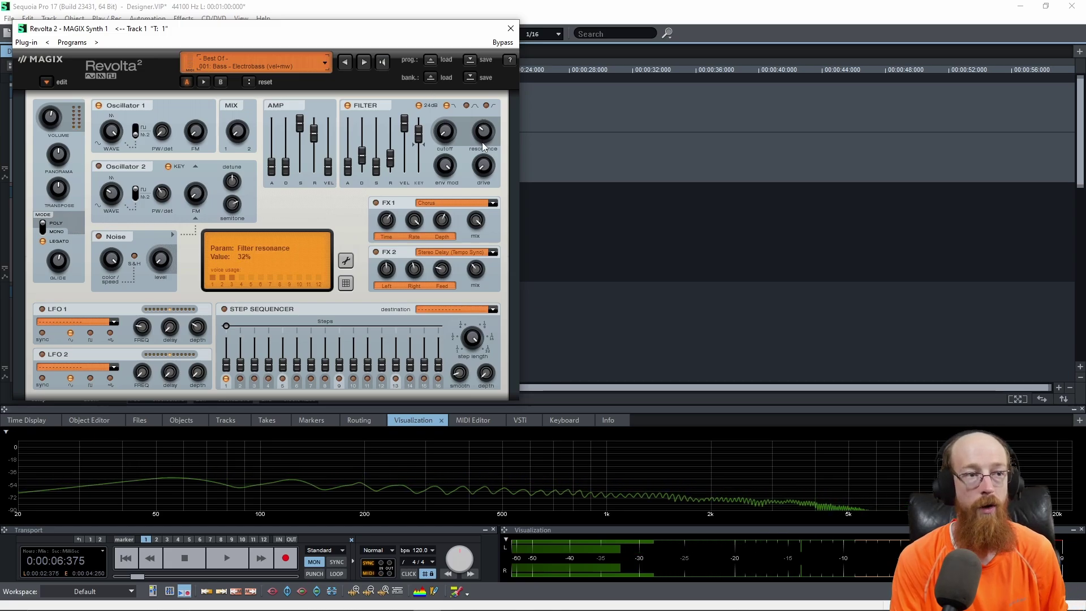
pyautogui.moveTo(482, 142); pyautogui.dragTo(488, 131)
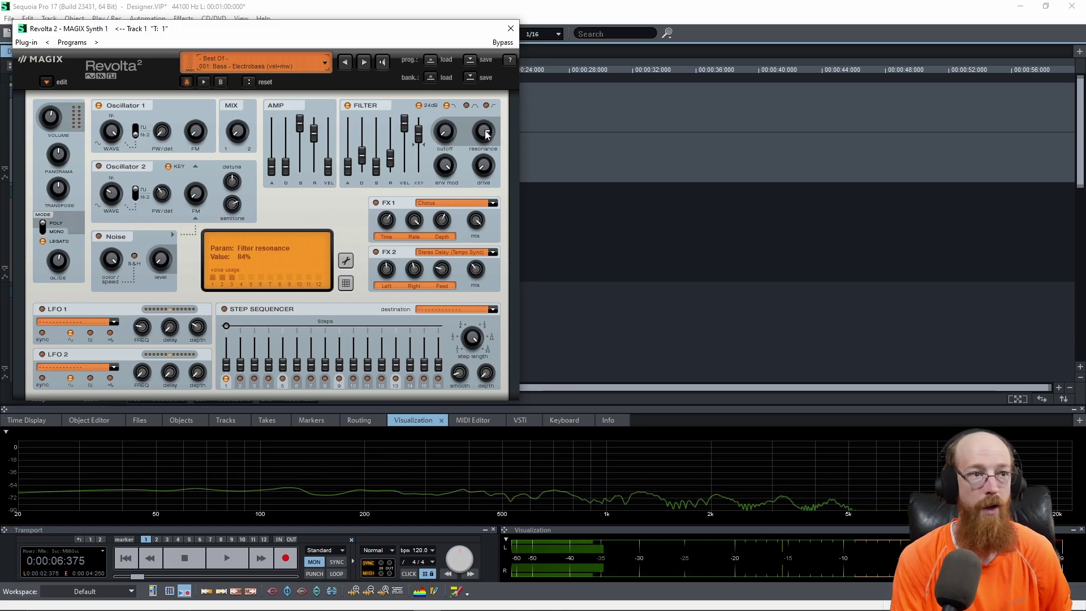
pyautogui.moveTo(486, 134); pyautogui.dragTo(480, 185)
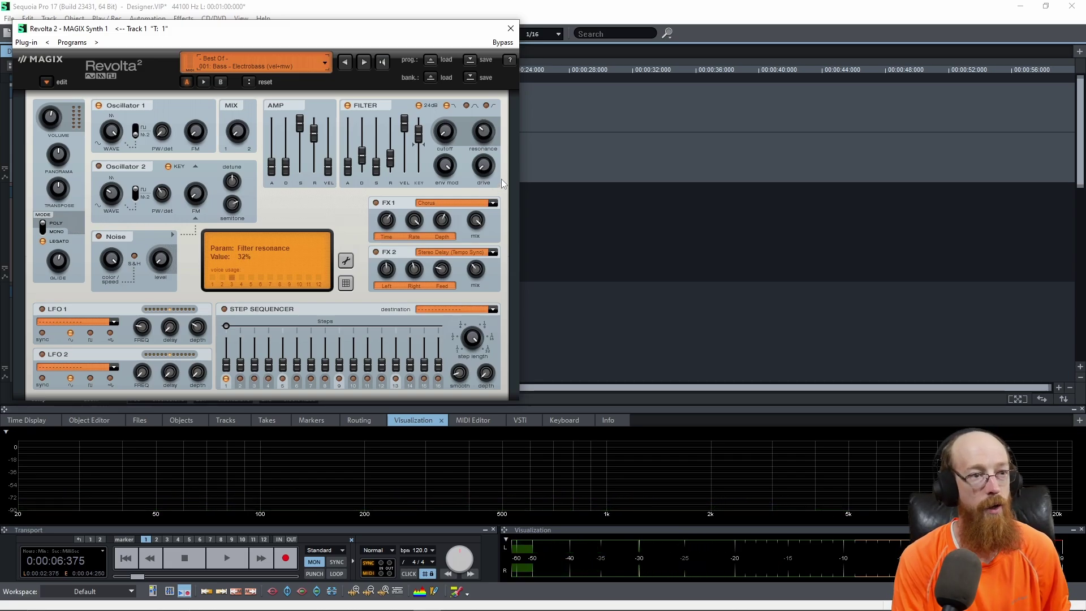
# Turn the filter drive up from 0% and raise resonance to about halfway.
pyautogui.click(483, 169)
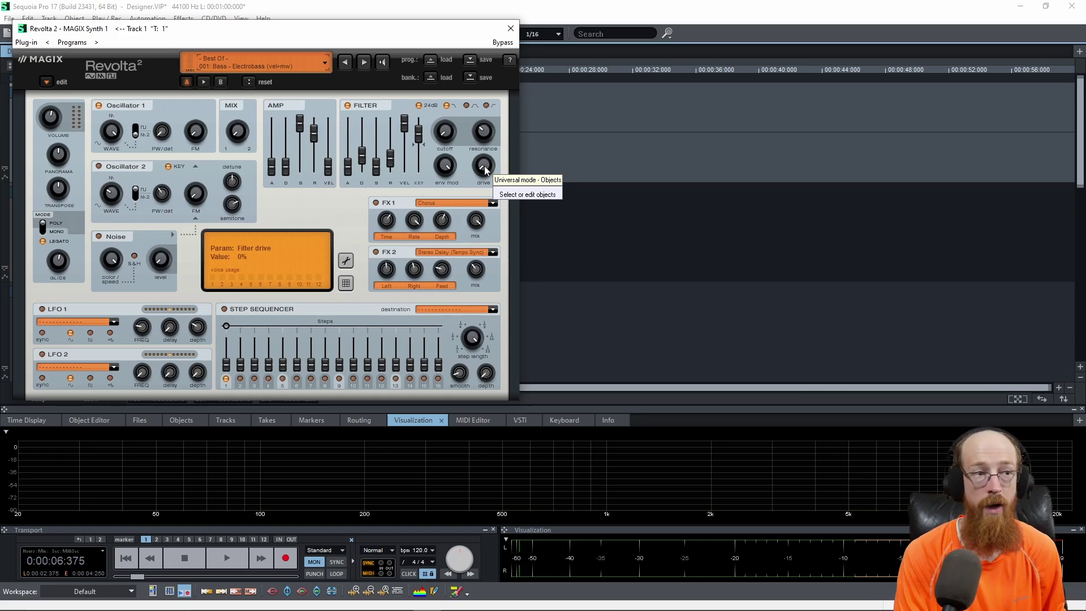
pyautogui.moveTo(486, 170); pyautogui.dragTo(507, 120)
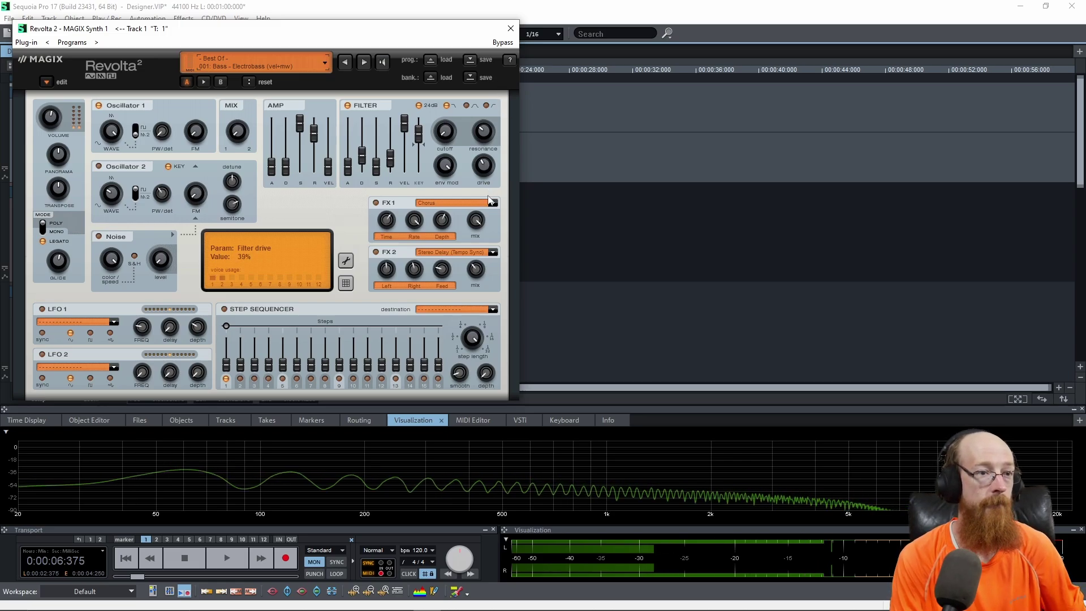
pyautogui.click(485, 134)
pyautogui.moveTo(485, 134); pyautogui.dragTo(490, 107)
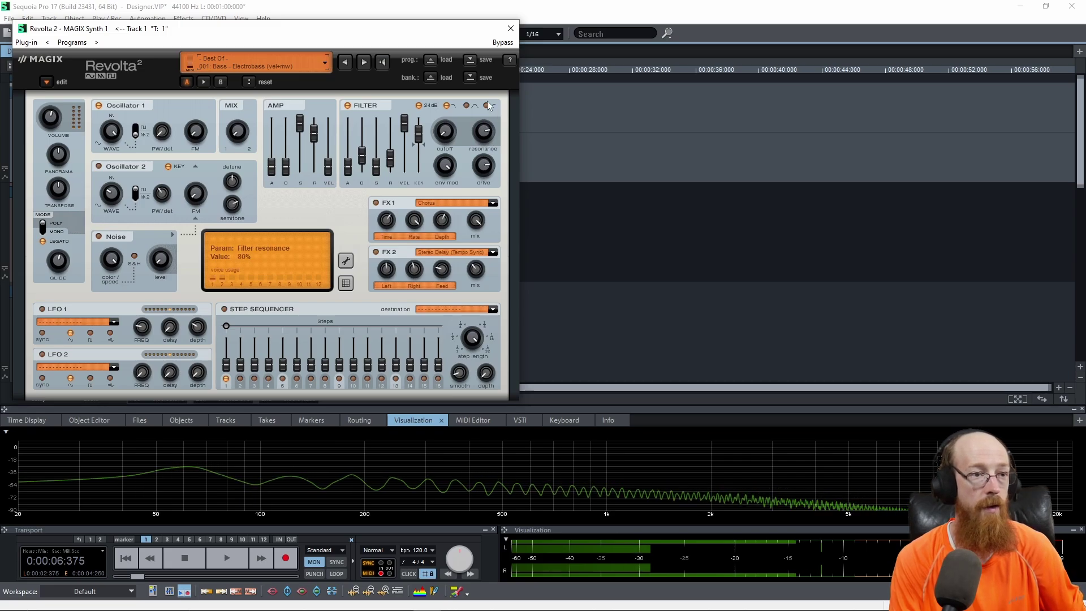
pyautogui.moveTo(490, 166)
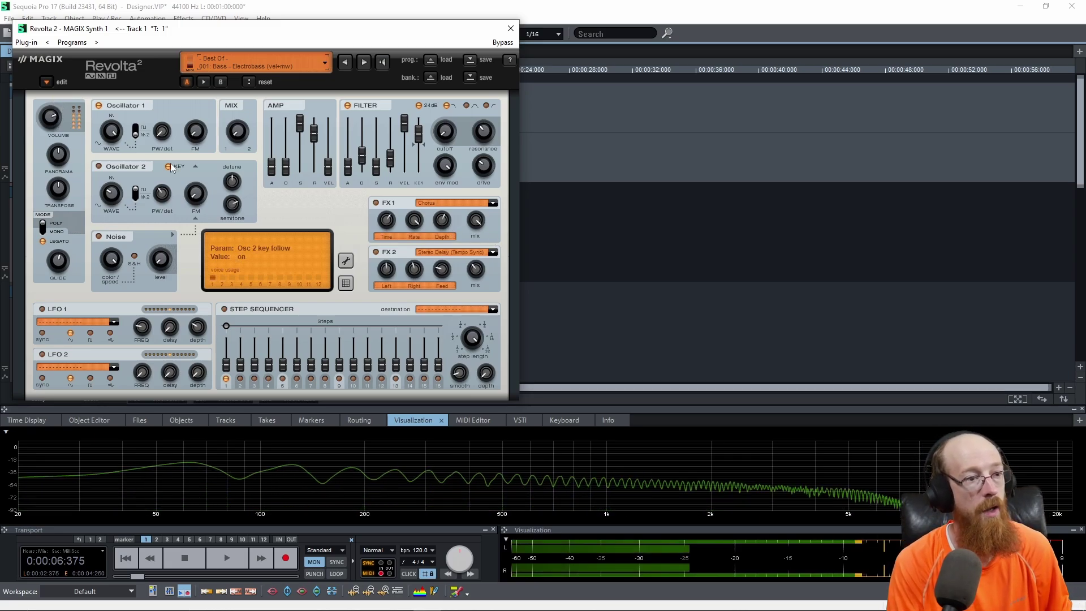
# Keep Chorus as the FX1 type, power FX1 on, and cut its mix to about 40%.
pyautogui.click(447, 202)
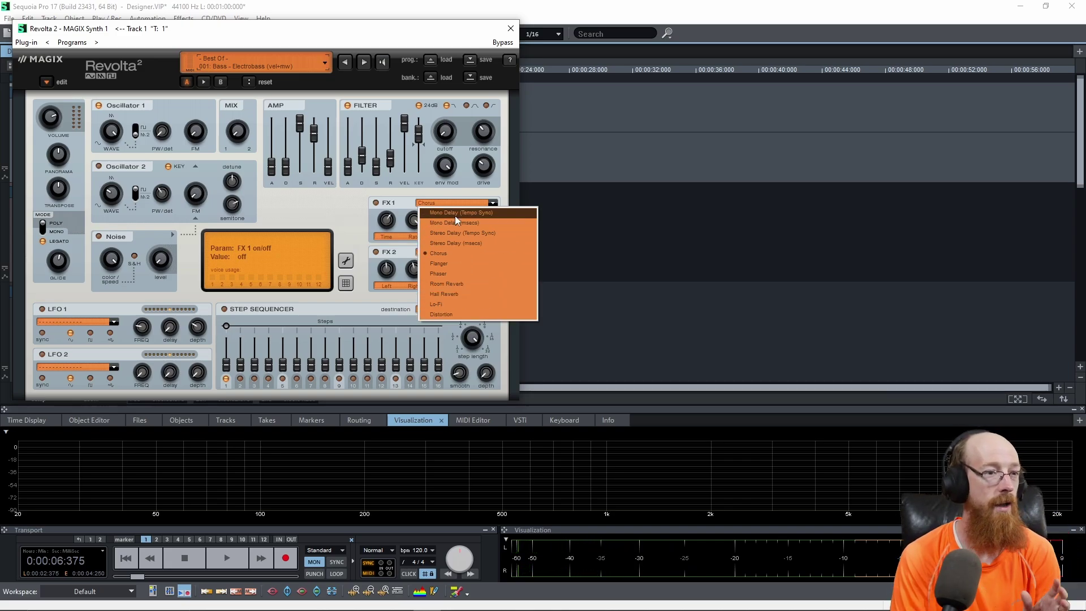
pyautogui.click(375, 203)
pyautogui.moveTo(395, 222)
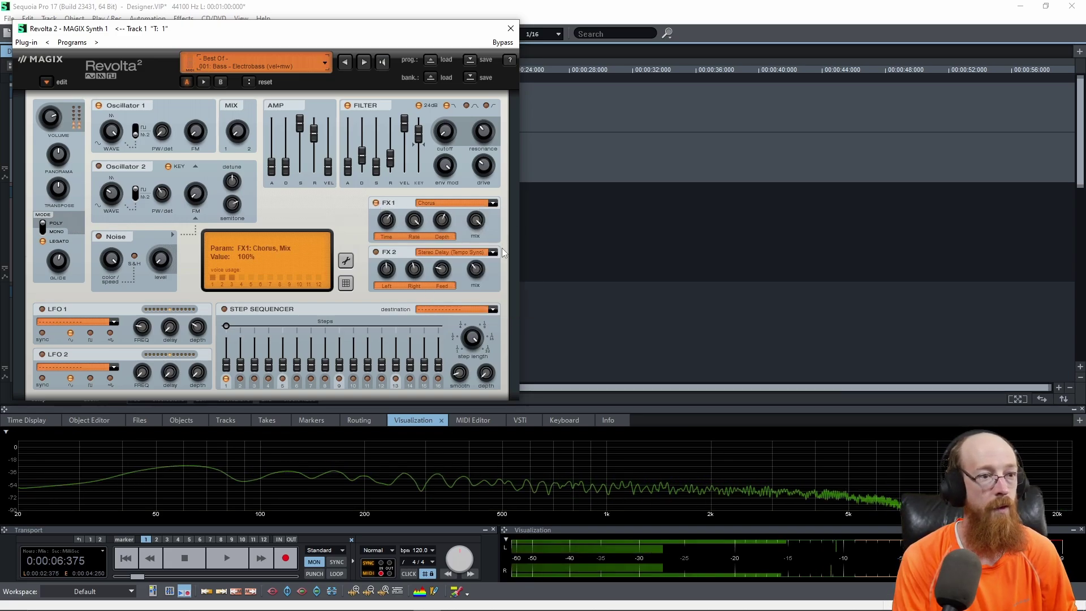
pyautogui.moveTo(481, 226); pyautogui.dragTo(475, 230)
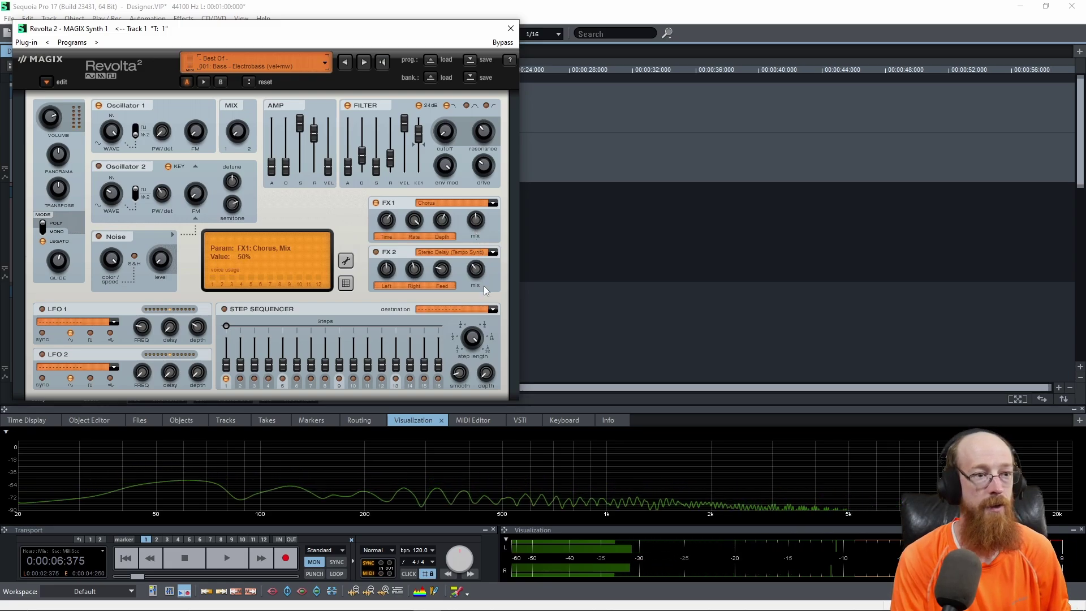
pyautogui.scroll(-3, 479, 221)
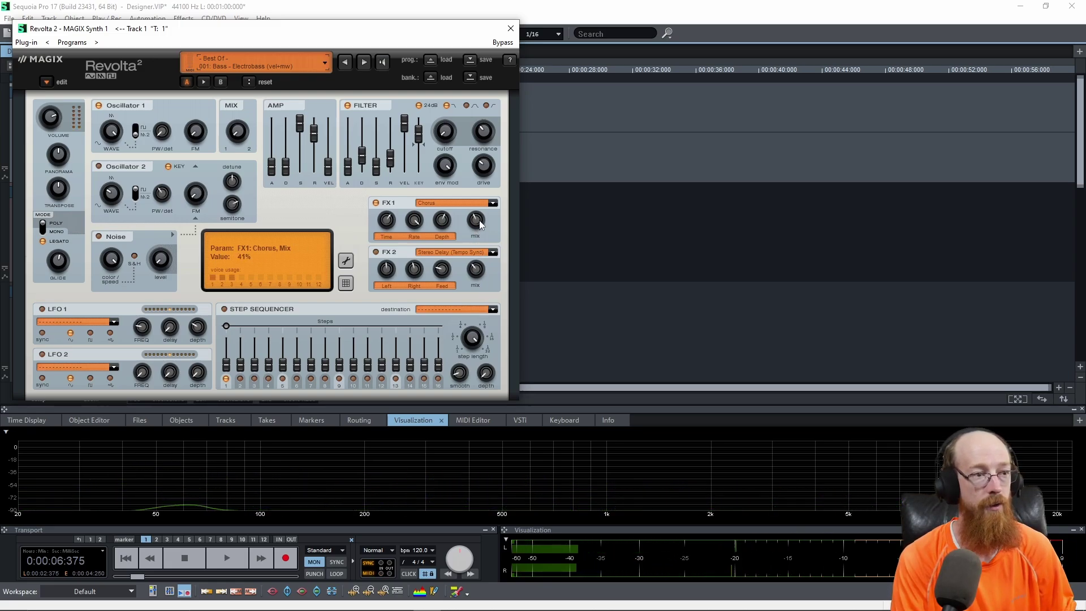
pyautogui.scroll(-1, 479, 223)
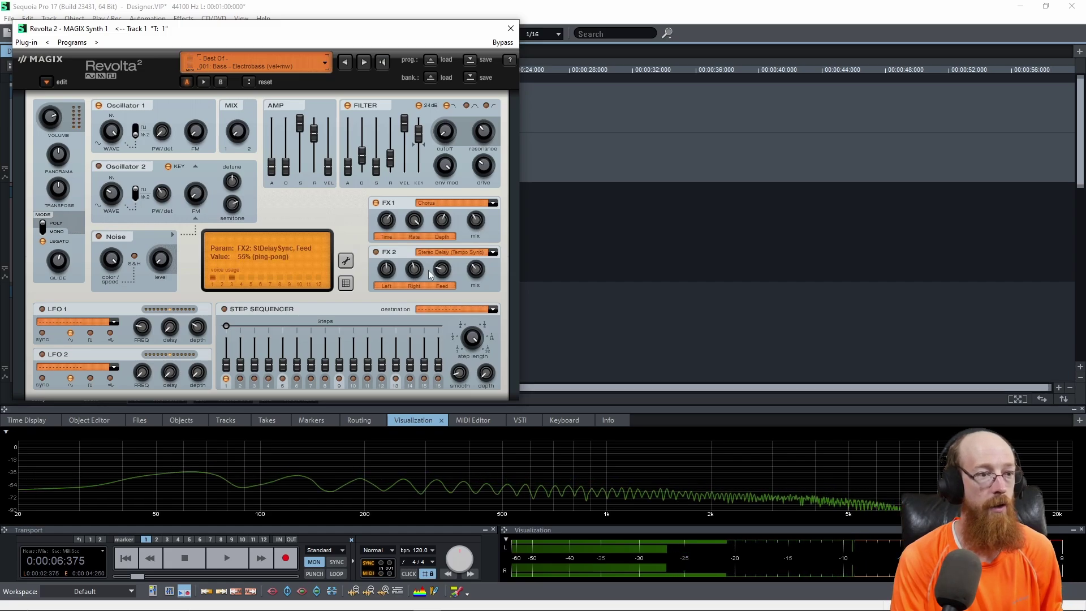
# Power on FX2, select Room Reverb as its type, and lower its mix to 18%.
pyautogui.click(375, 252)
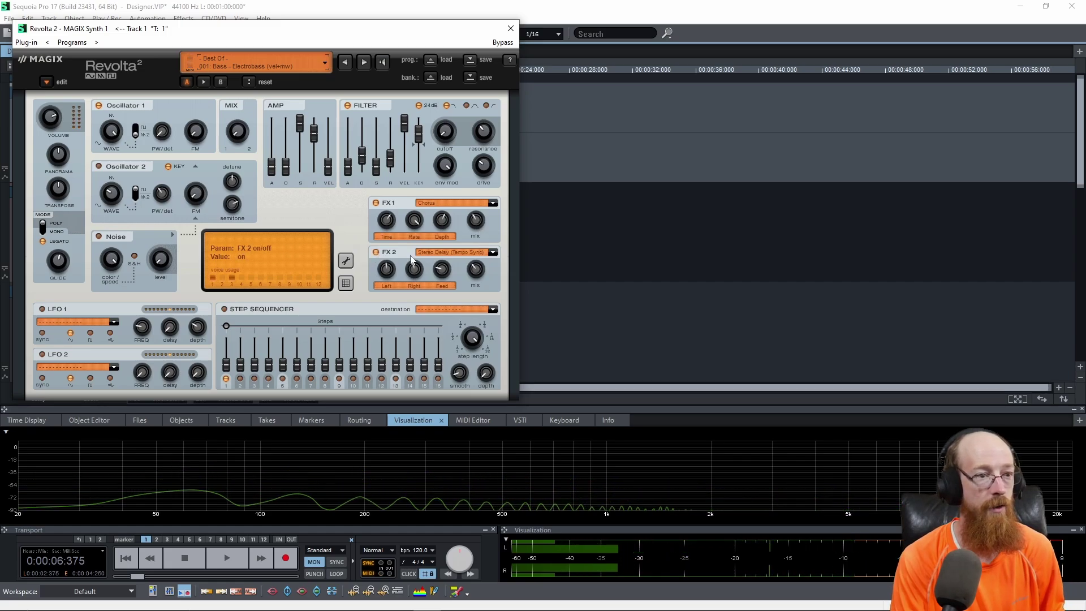
pyautogui.click(450, 252)
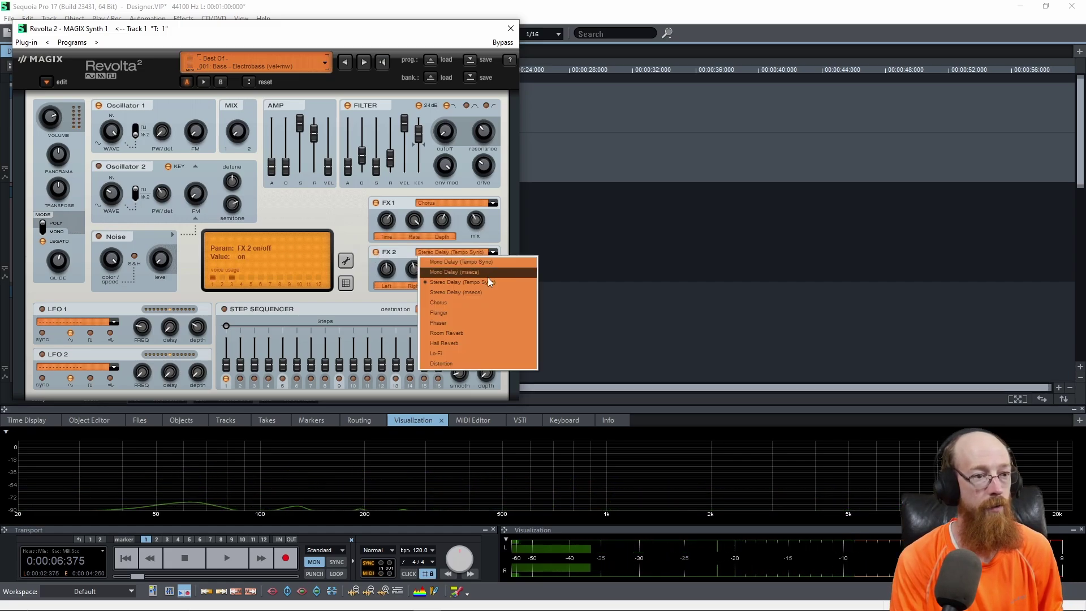
pyautogui.click(488, 333)
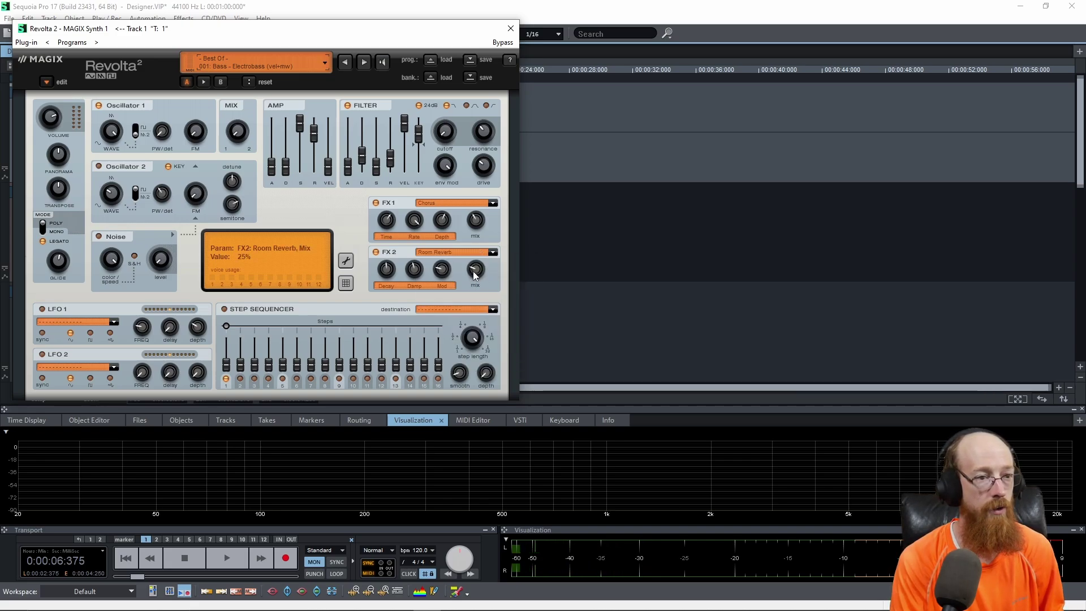
pyautogui.moveTo(473, 272); pyautogui.dragTo(452, 280)
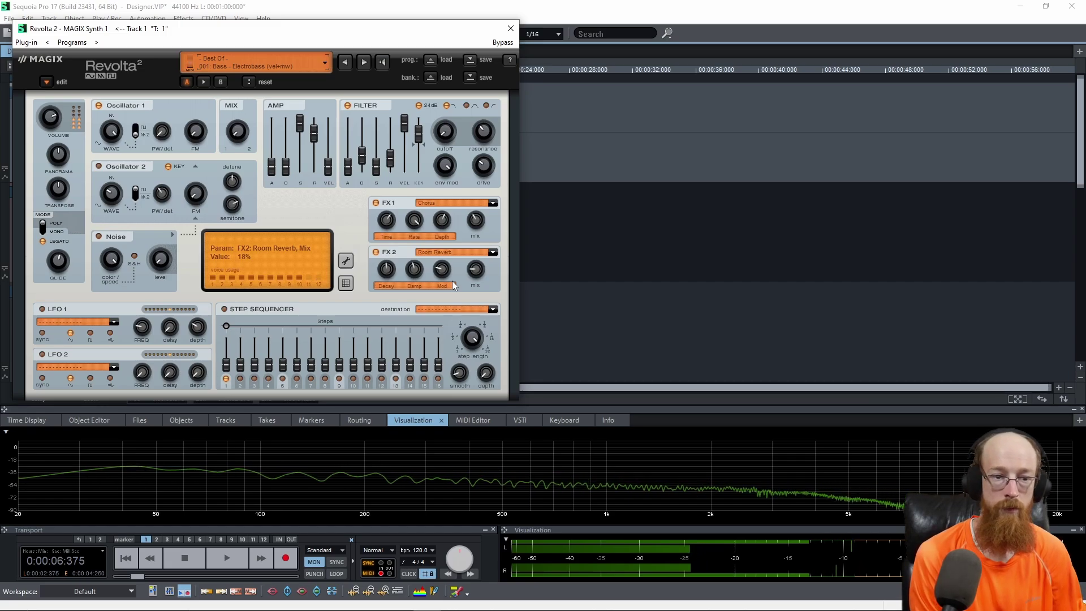
# Glance at the preset bank list without changing presets, then open Preset Options via the wrench.
pyautogui.click(253, 64)
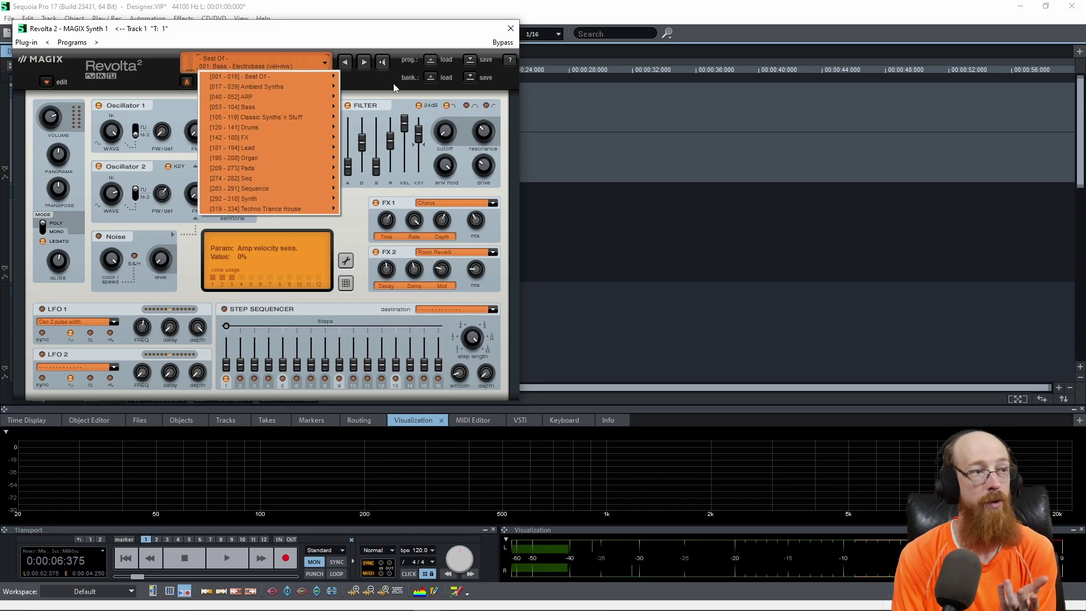
pyautogui.click(157, 62)
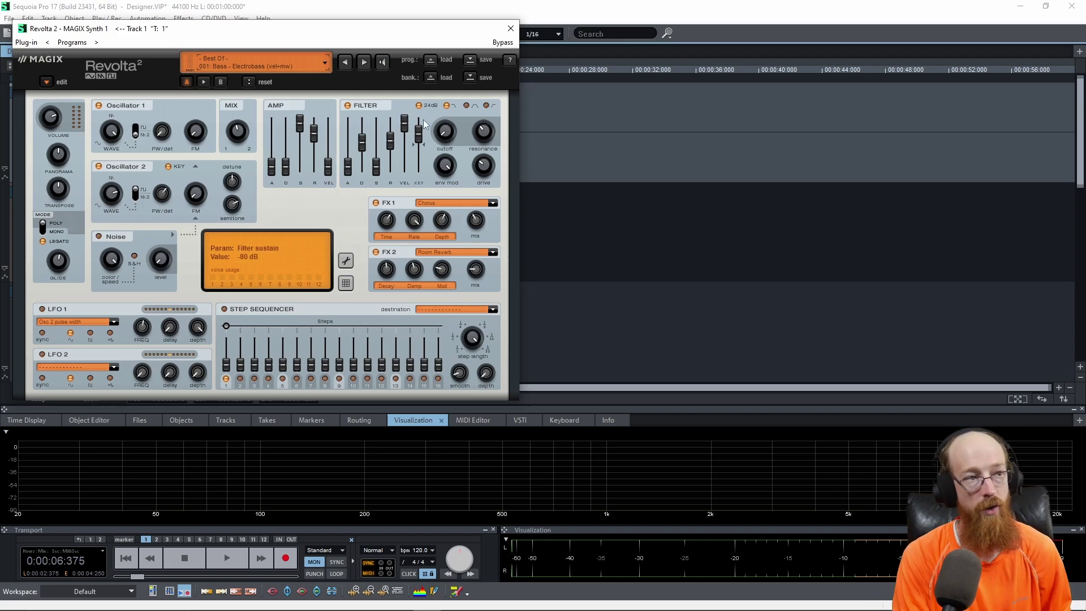
pyautogui.click(347, 259)
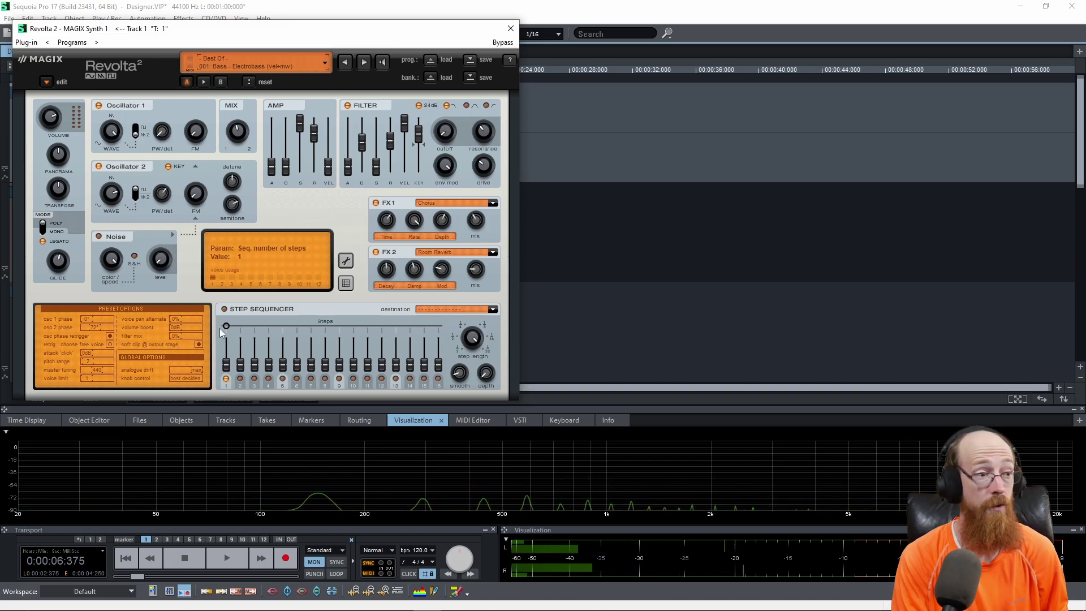
# Reset the Revolta 2 filter mix preset option, raise it to 100%, and close preset options.
pyautogui.doubleClick(187, 335)
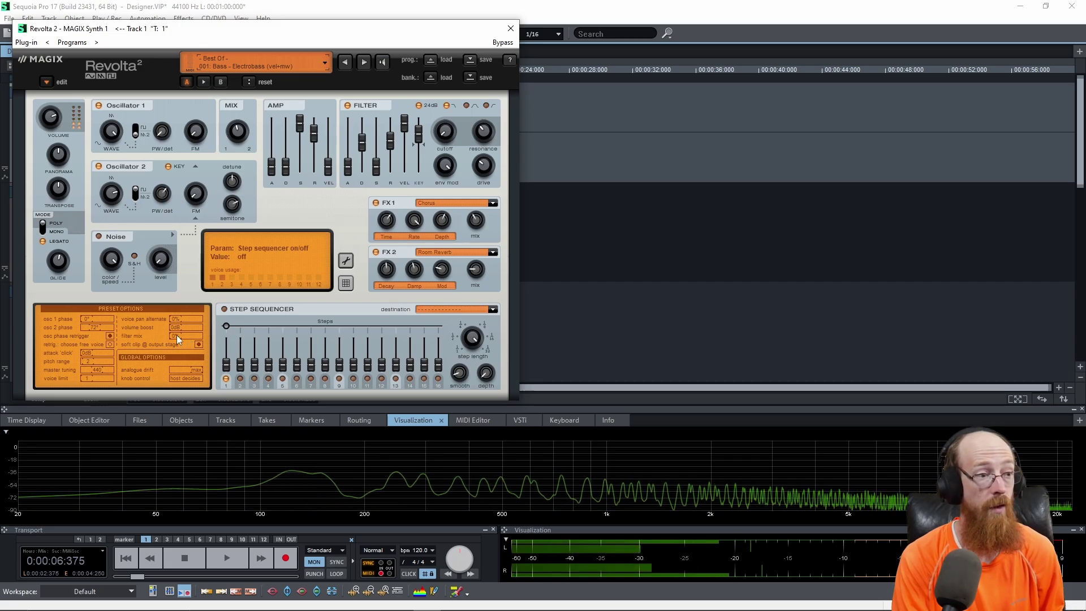
pyautogui.moveTo(176, 334); pyautogui.dragTo(202, 333)
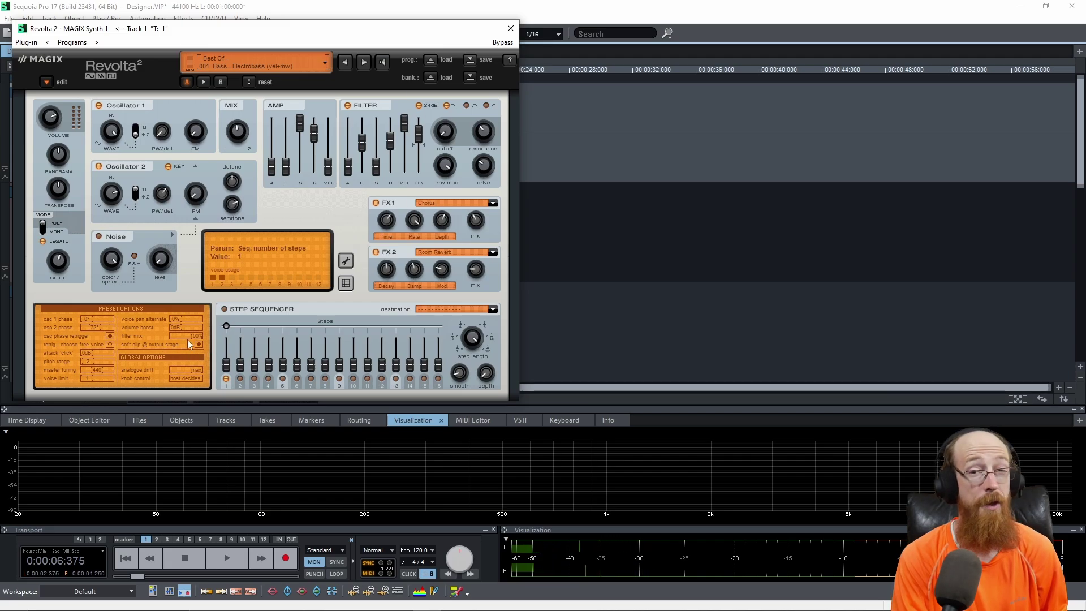
pyautogui.click(346, 260)
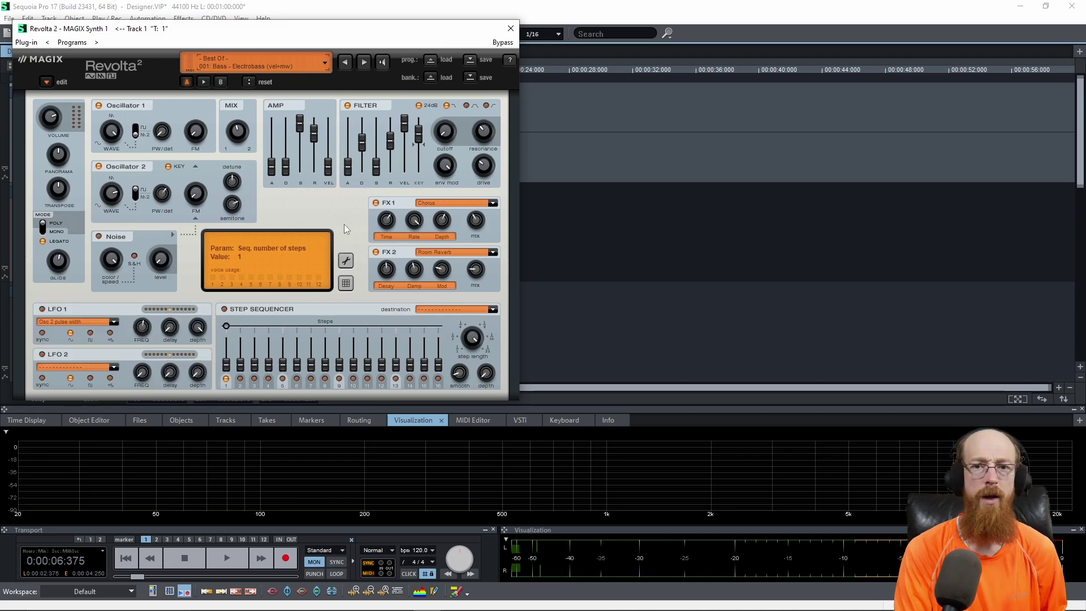